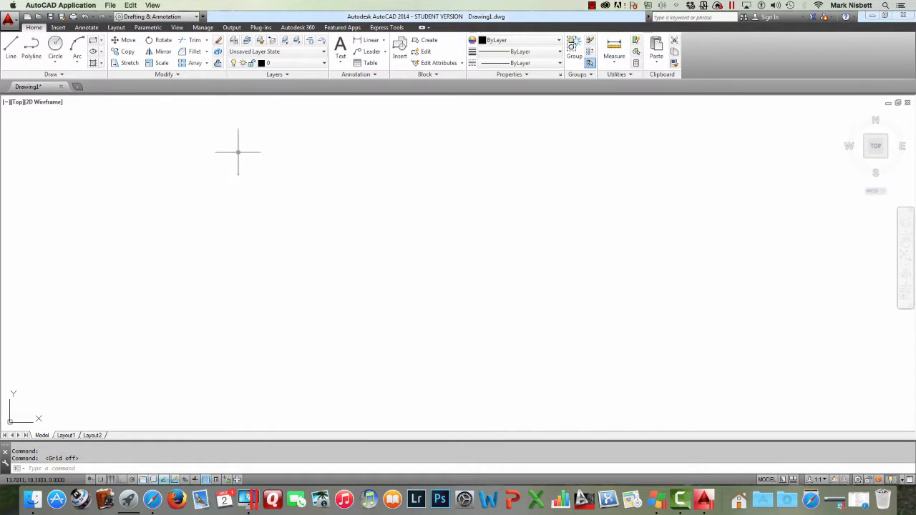
Draw a large rectangle and a much smaller rectangle inside it near its centre
{"action": "left_click", "coordinate": [93, 40]}
{"action": "left_click", "coordinate": [336, 140]}
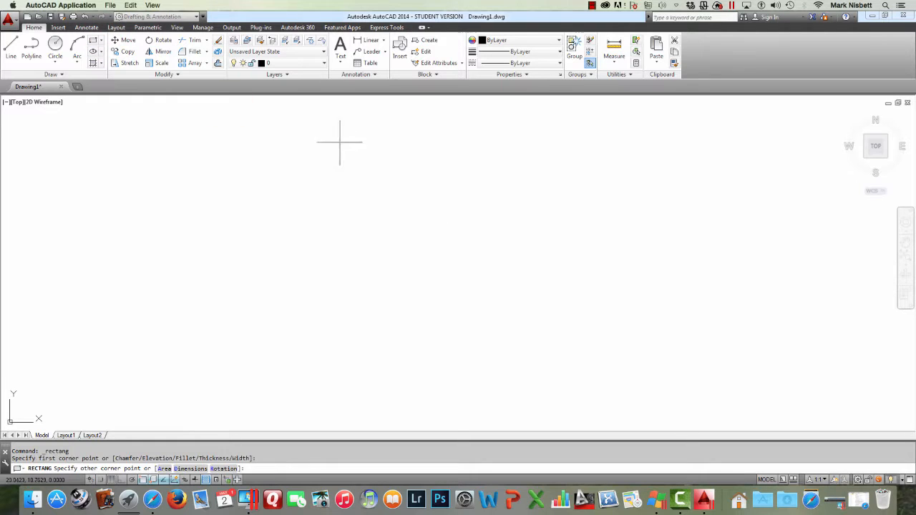
{"action": "left_click", "coordinate": [523, 290]}
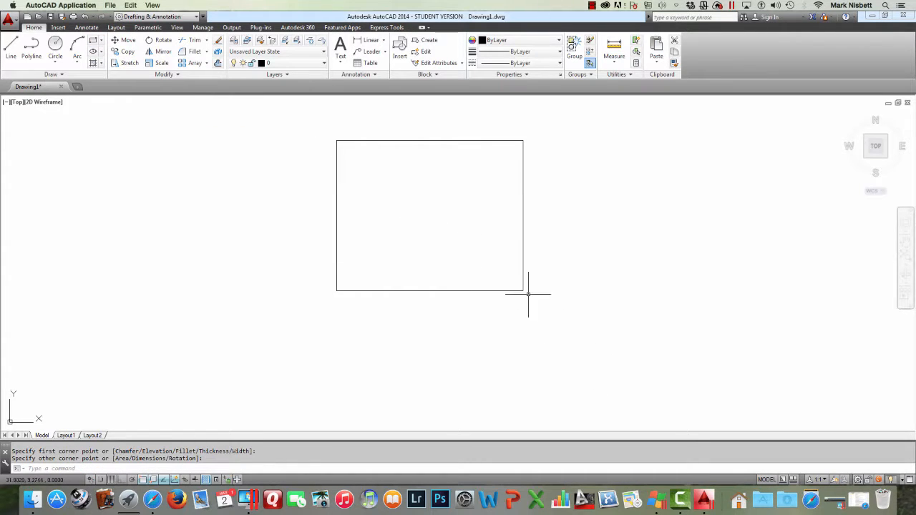
{"action": "left_click", "coordinate": [94, 41]}
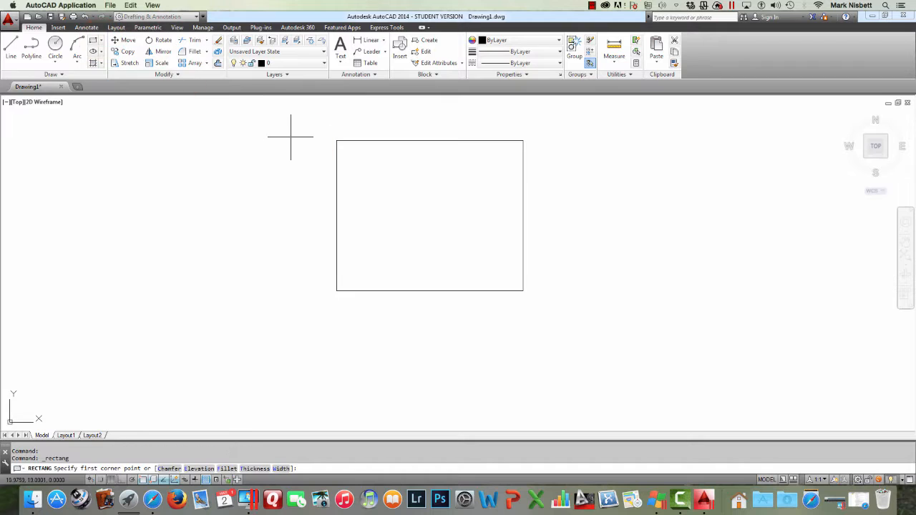
{"action": "left_click", "coordinate": [405, 196]}
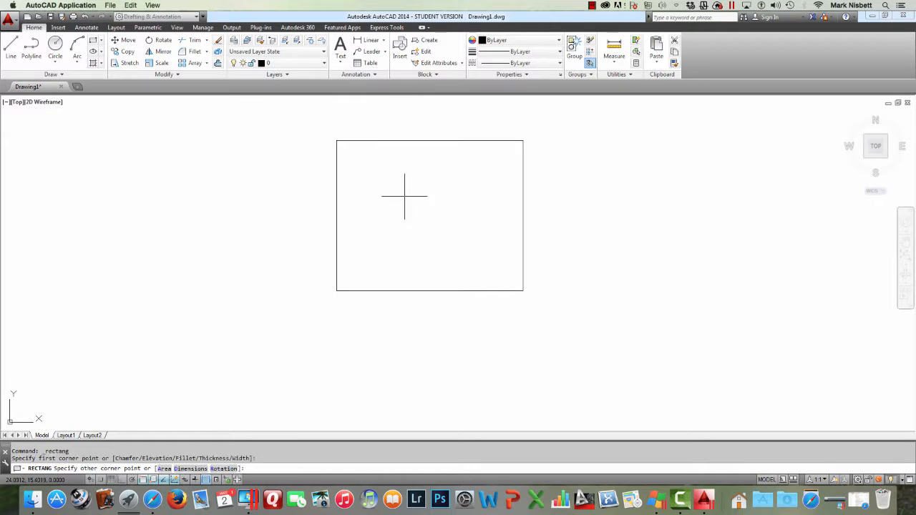
{"action": "left_click", "coordinate": [451, 231]}
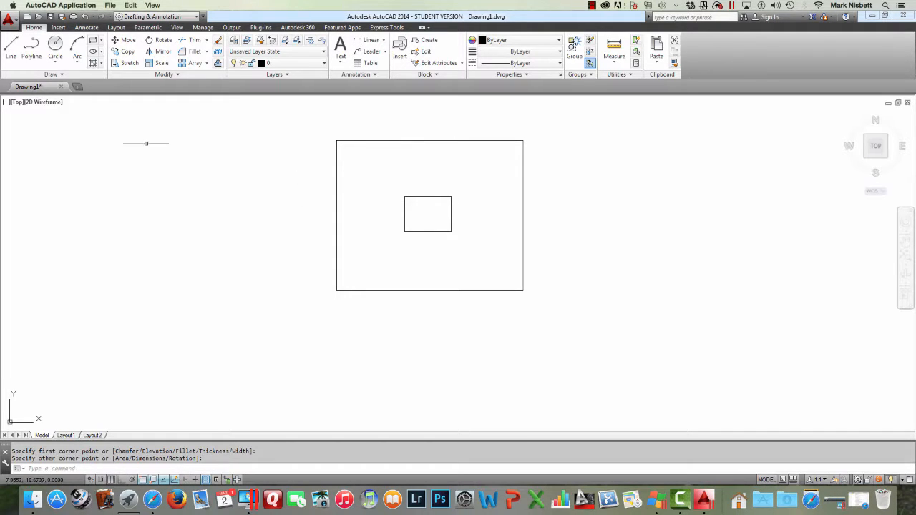
Draw two circles side by side near the middle of the small rectangle, with radii of about 0.10 and 0.17
{"action": "type", "text": "z"}
{"action": "key", "text": "Return"}
{"action": "type", "text": "w"}
{"action": "key", "text": "Return"}
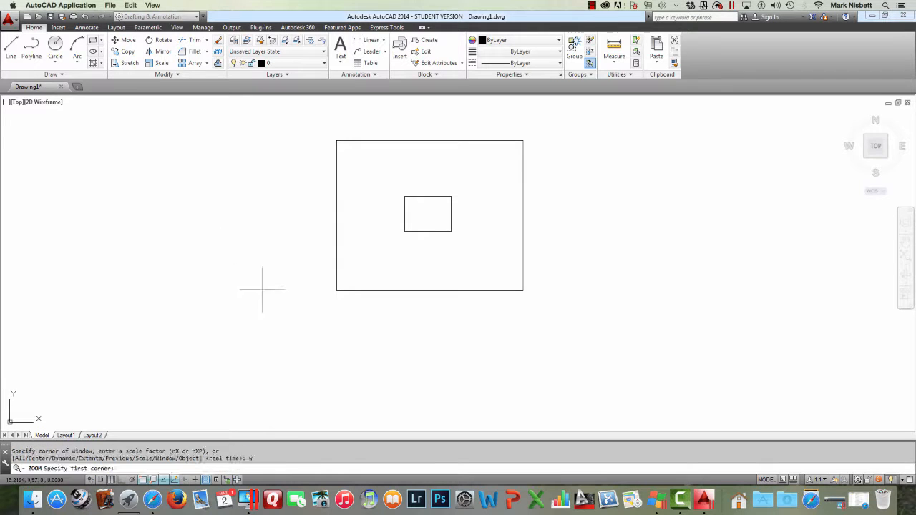
{"action": "left_click", "coordinate": [400, 235]}
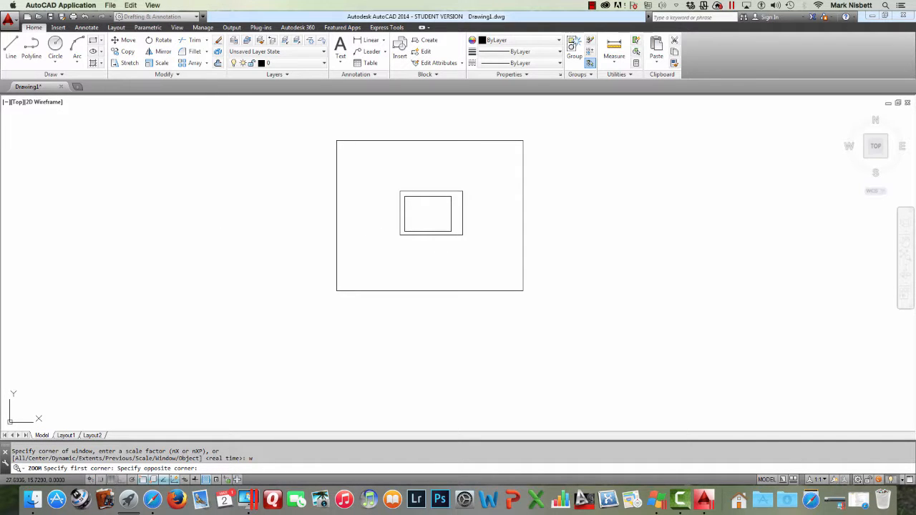
{"action": "left_click", "coordinate": [462, 191]}
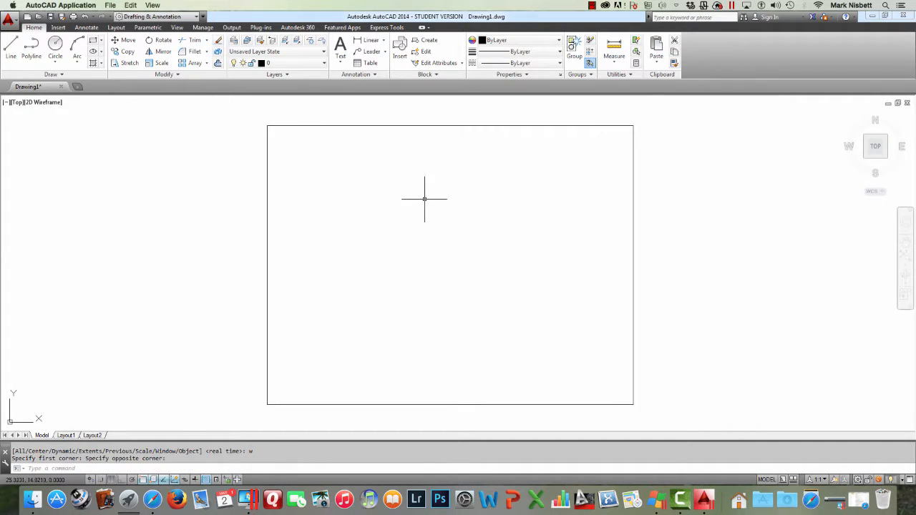
{"action": "left_click", "coordinate": [54, 46]}
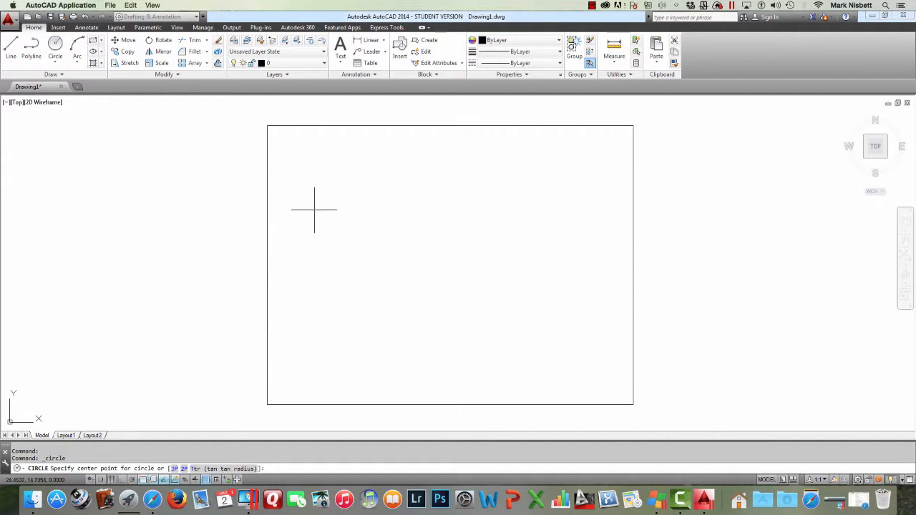
{"action": "left_click", "coordinate": [422, 267]}
{"action": "left_click", "coordinate": [432, 276]}
{"action": "key", "text": "Return"}
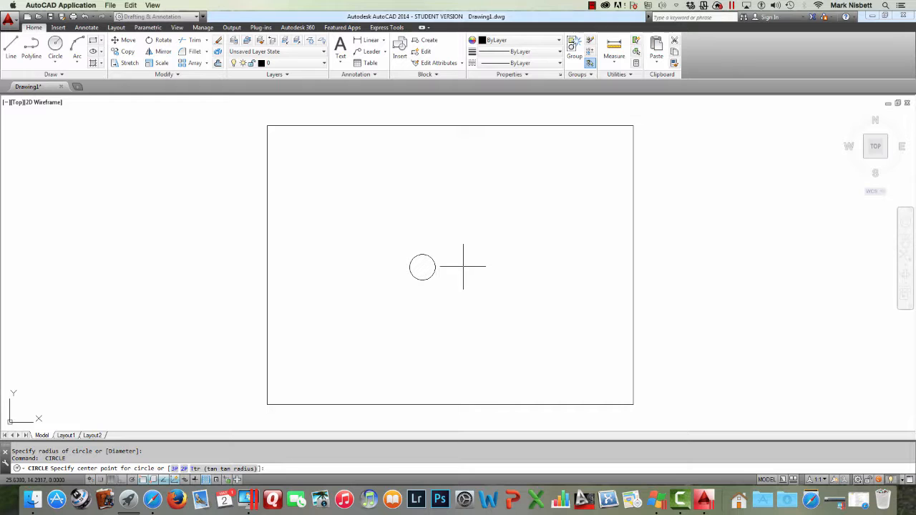
{"action": "left_click", "coordinate": [463, 267]}
{"action": "left_click", "coordinate": [480, 279]}
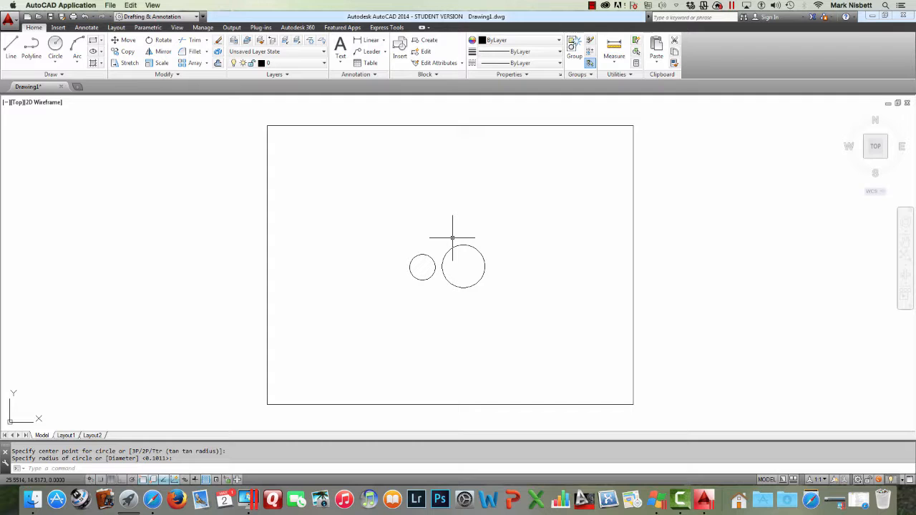
Draw a tan-tan-radius circle touching the upper sides of both circles, with radius 0.1685
{"action": "key", "text": "Return"}
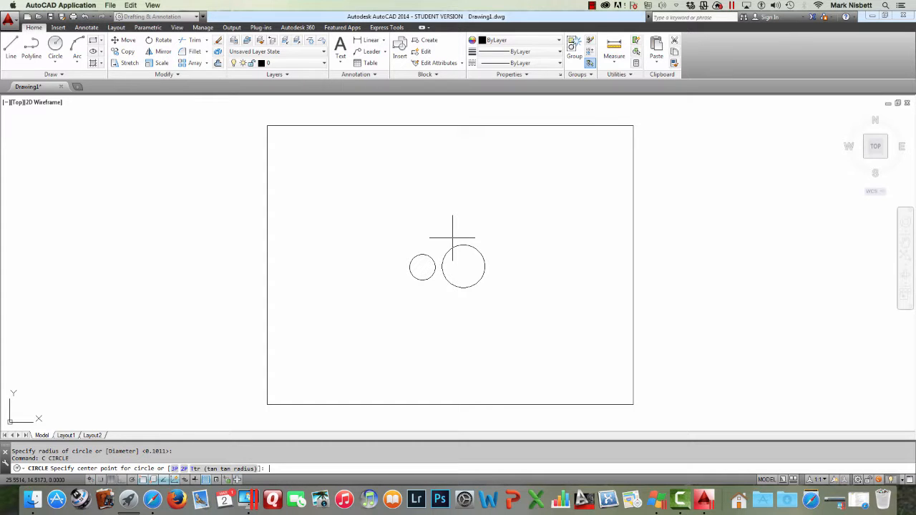
{"action": "key", "text": "Return"}
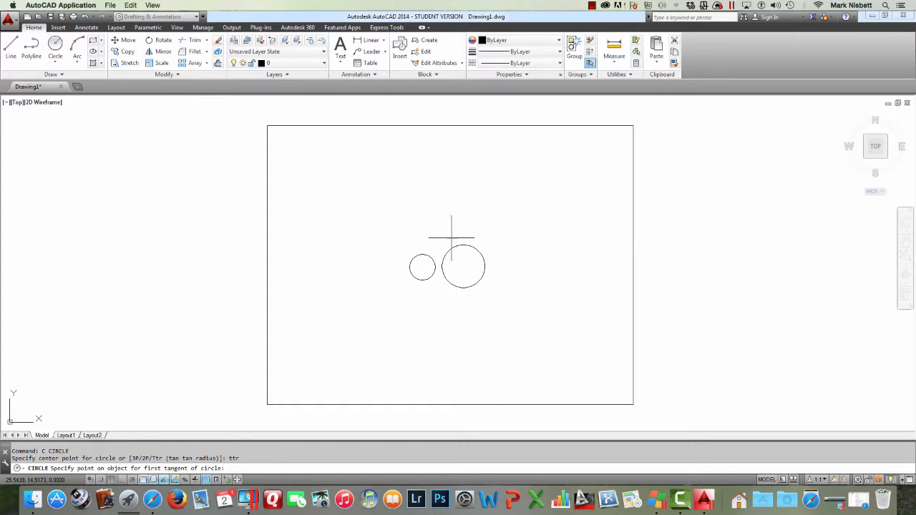
{"action": "left_click", "coordinate": [429, 253]}
{"action": "left_click", "coordinate": [448, 250]}
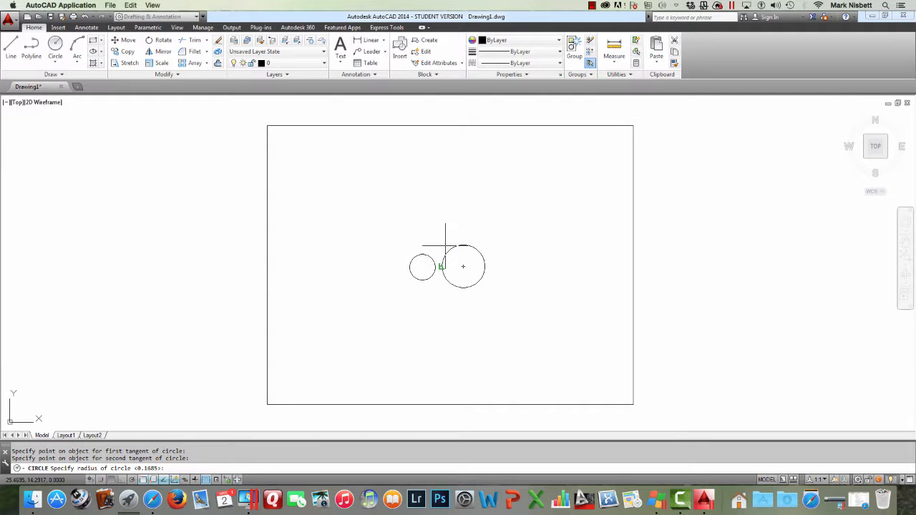
{"action": "key", "text": "Return"}
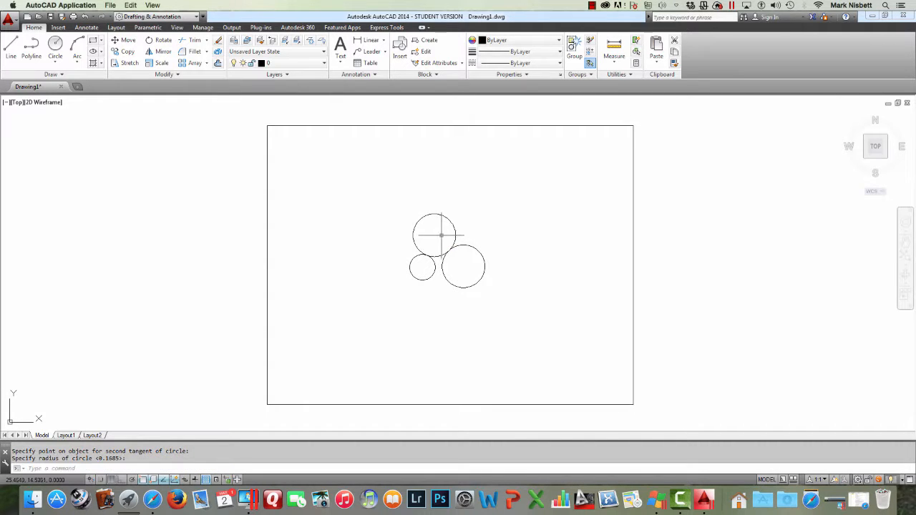
Draw a matching tan-tan-radius circle touching the lower sides of the two original circles, with radius 0.1685
{"action": "key", "text": "Return"}
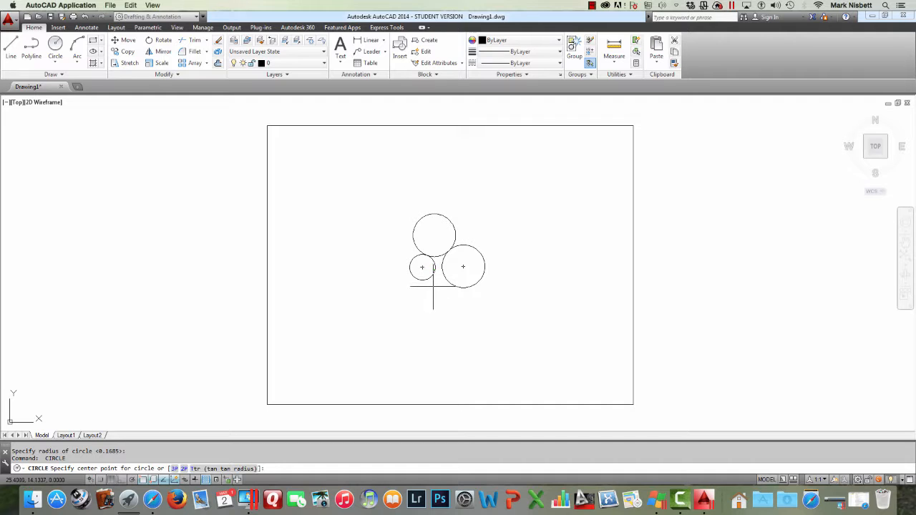
{"action": "key", "text": "Return"}
{"action": "left_click", "coordinate": [430, 279]}
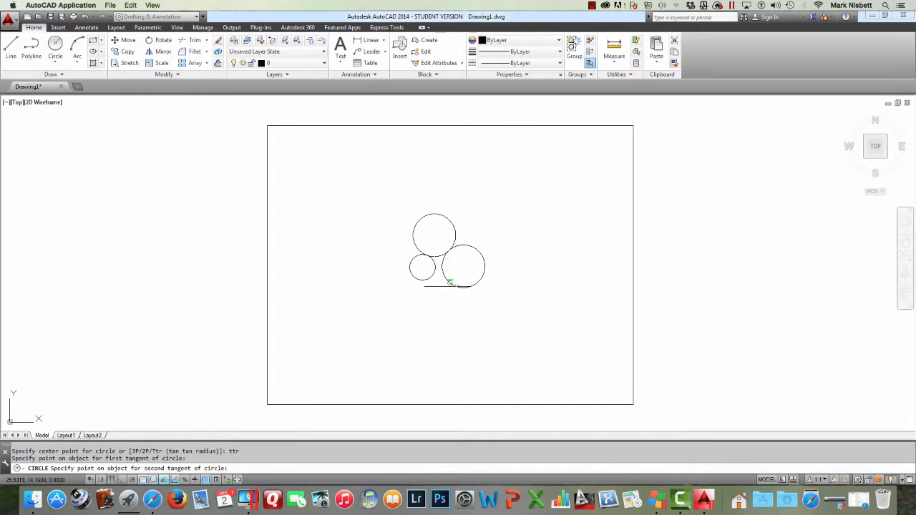
{"action": "left_click", "coordinate": [449, 283]}
{"action": "key", "text": "Return"}
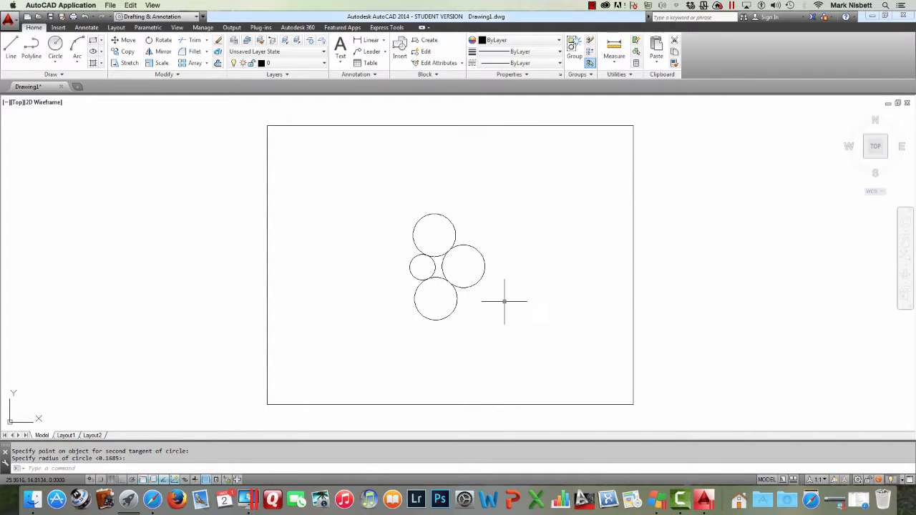
Trim the outer arcs of both tangent circles and the inner arcs of the original circles to leave one closed keyhole-like outline
{"action": "type", "text": "tr"}
{"action": "key", "text": "Return"}
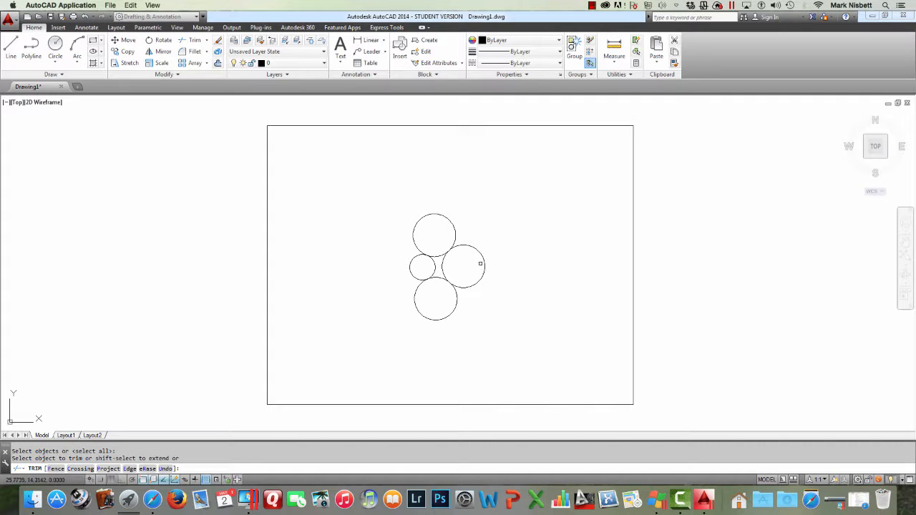
{"action": "left_click", "coordinate": [457, 226]}
{"action": "left_click", "coordinate": [455, 226]}
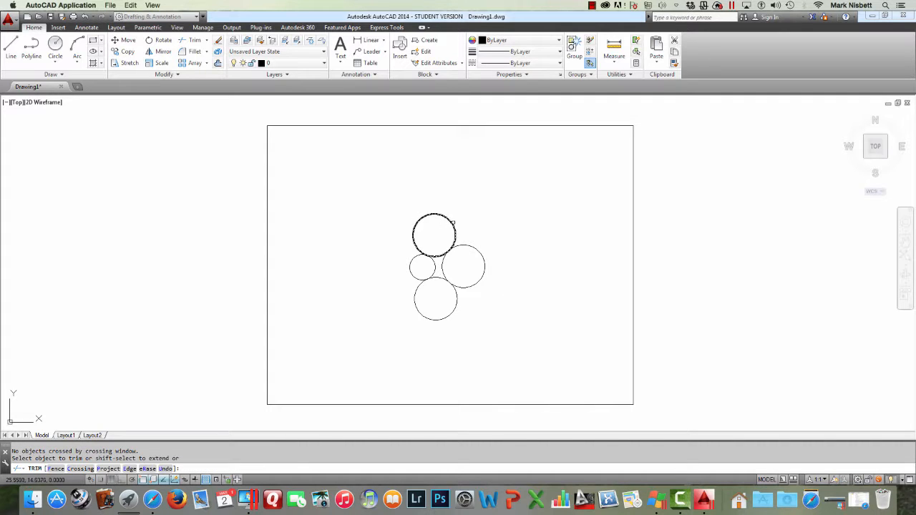
{"action": "left_click", "coordinate": [451, 221]}
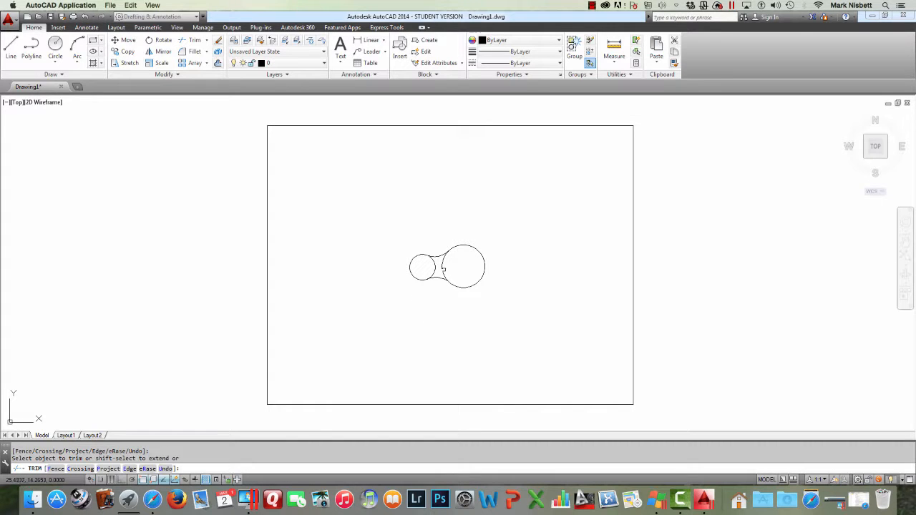
{"action": "key", "text": "Escape"}
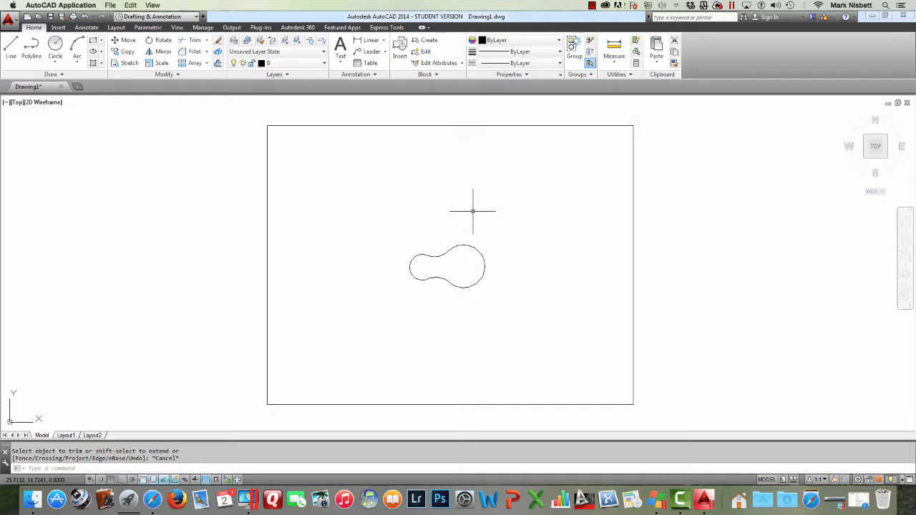
Open Layout1 and delete its existing viewport
{"action": "scroll", "coordinate": [473, 211], "scroll_direction": "down", "scroll_amount": 5}
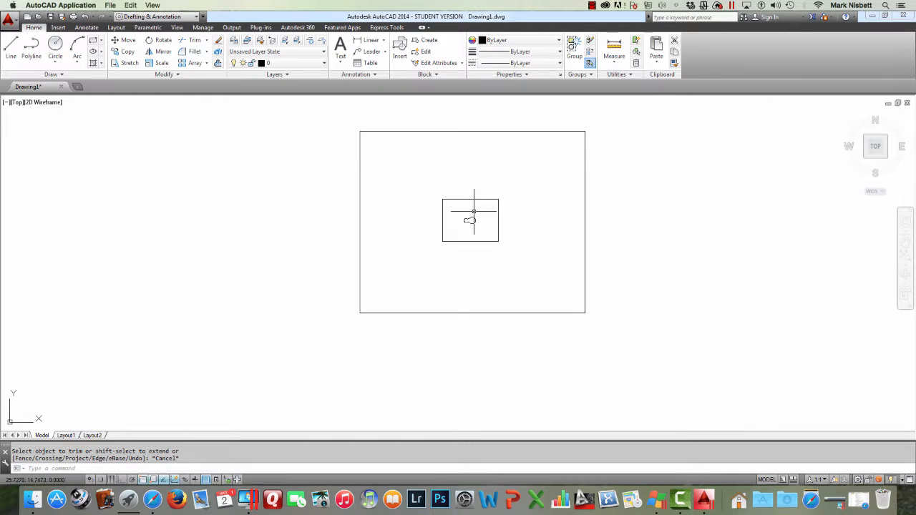
{"action": "middle_click_drag", "start_coordinate": [486, 203], "coordinate": [473, 224]}
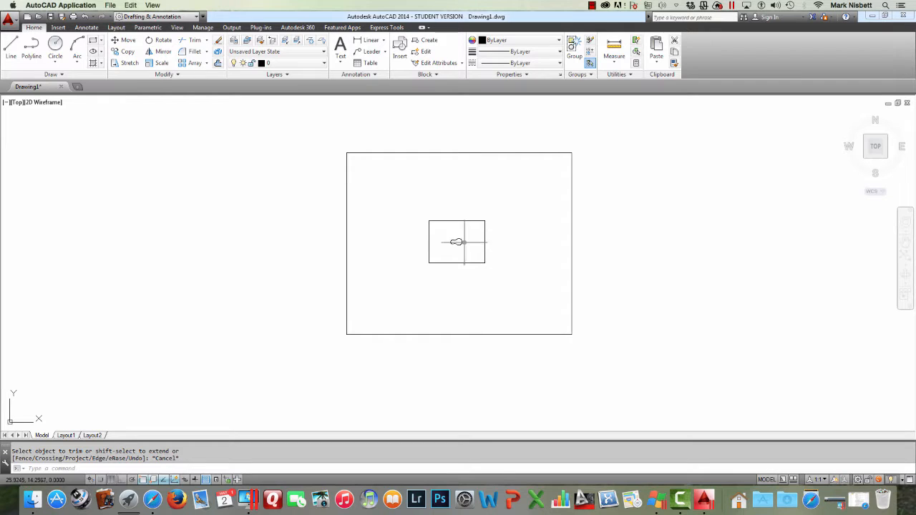
{"action": "left_click", "coordinate": [66, 435]}
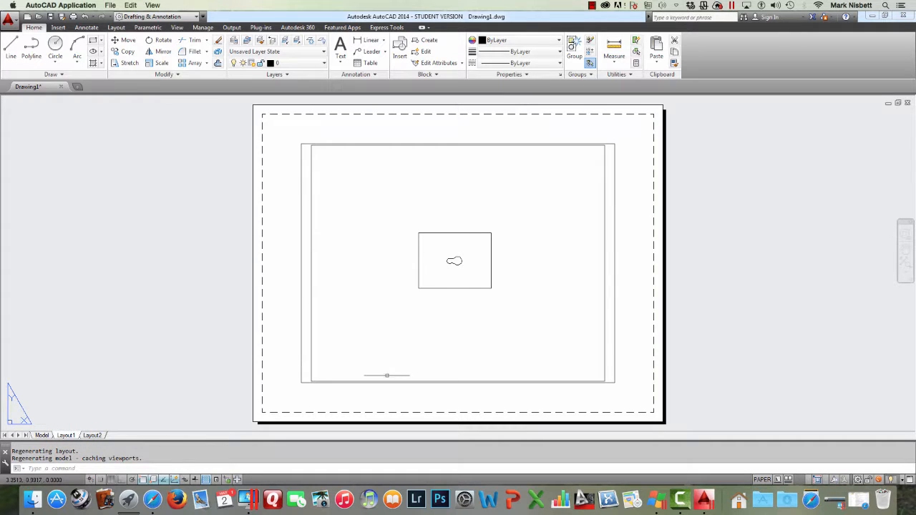
{"action": "left_click", "coordinate": [388, 382]}
{"action": "key", "text": "Delete"}
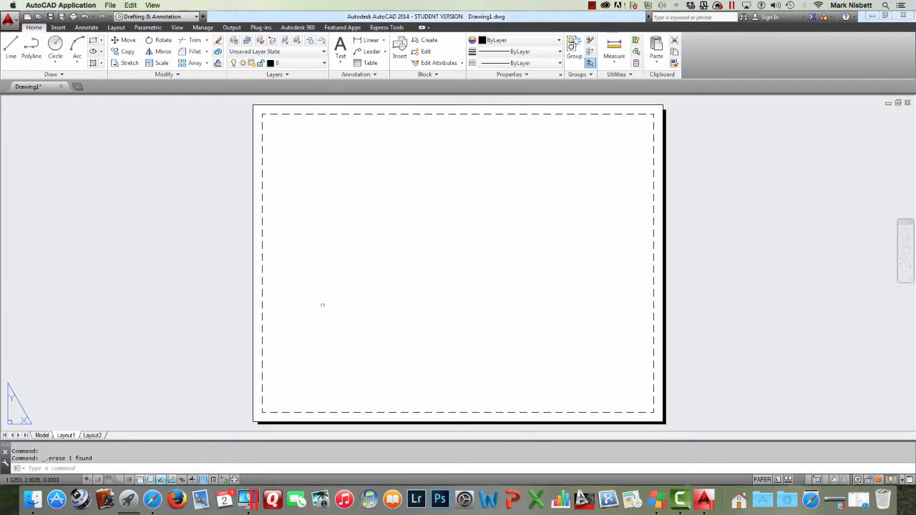
Create a rectangular viewport in the upper-left part of the Layout1 sheet
{"action": "left_click", "coordinate": [116, 28]}
{"action": "left_click", "coordinate": [63, 47]}
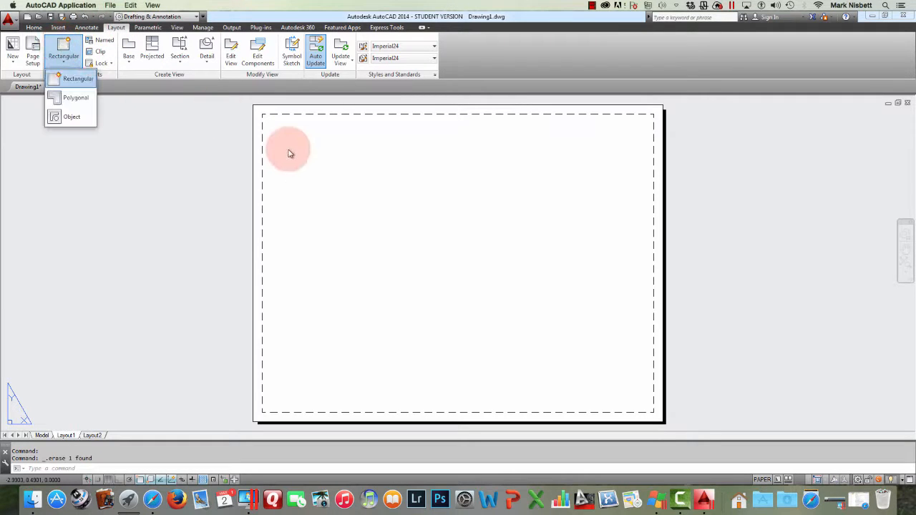
{"action": "left_click", "coordinate": [76, 69]}
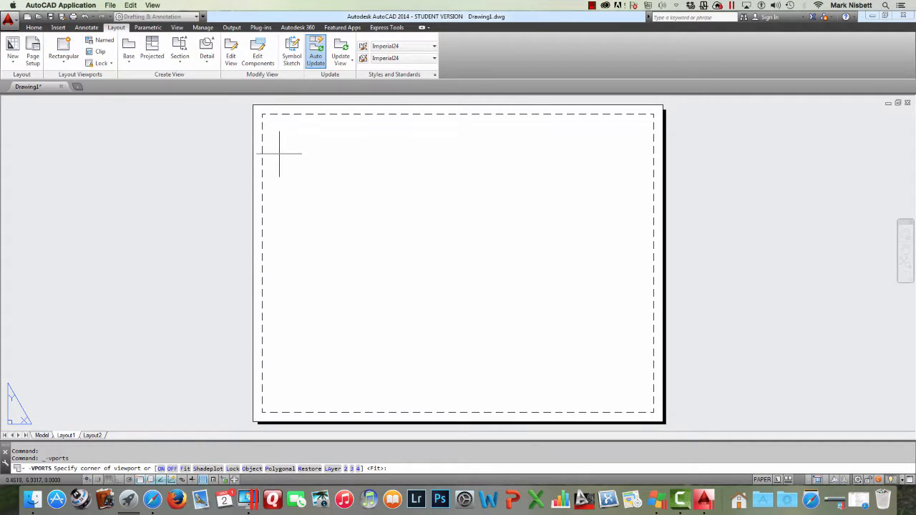
{"action": "left_click", "coordinate": [271, 131]}
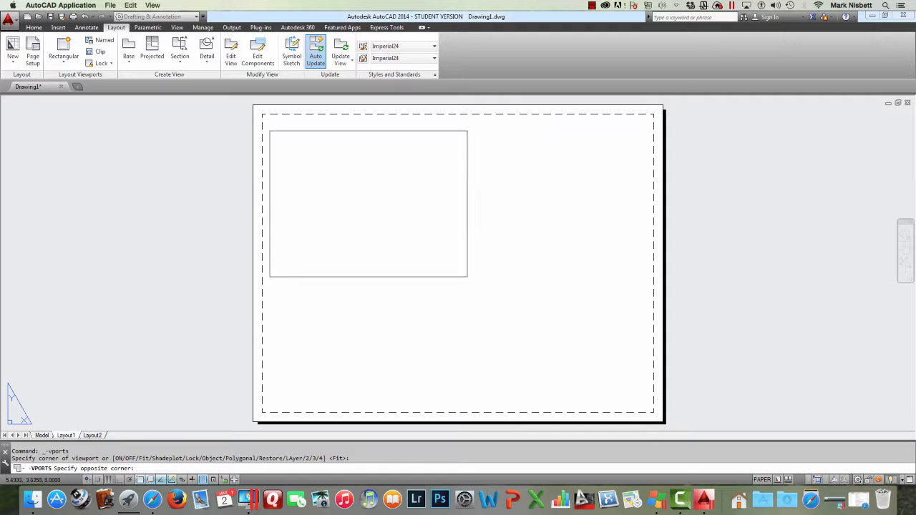
{"action": "left_click", "coordinate": [463, 274]}
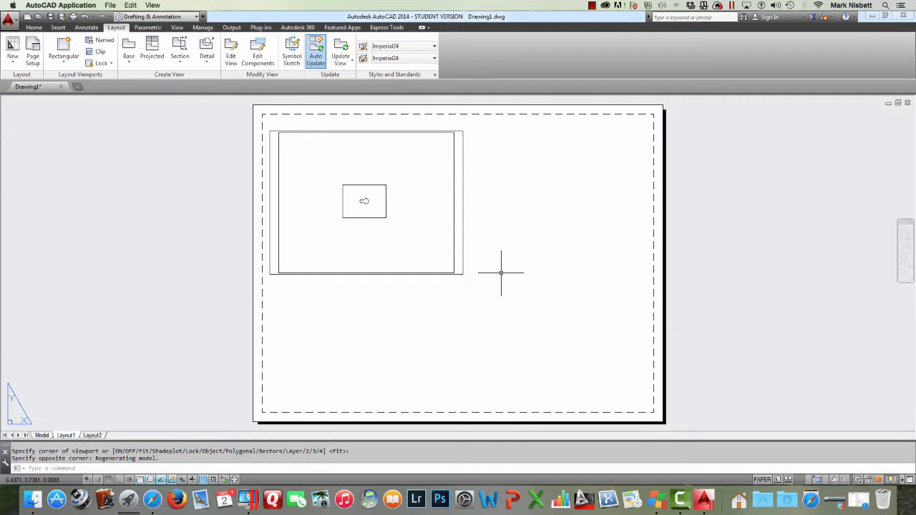
Create a second rectangular viewport in the lower-right part of the sheet, just inside the printable margin
{"action": "key", "text": "Return"}
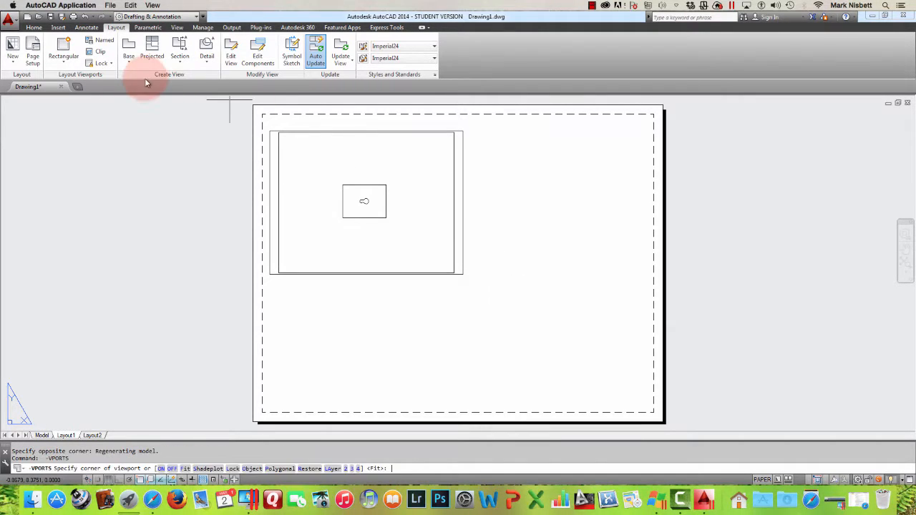
{"action": "left_click", "coordinate": [63, 58]}
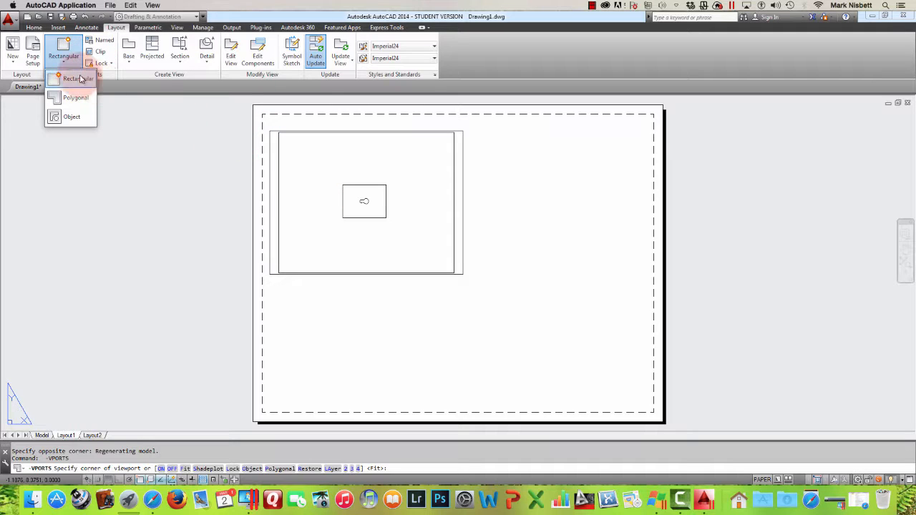
{"action": "left_click", "coordinate": [80, 79]}
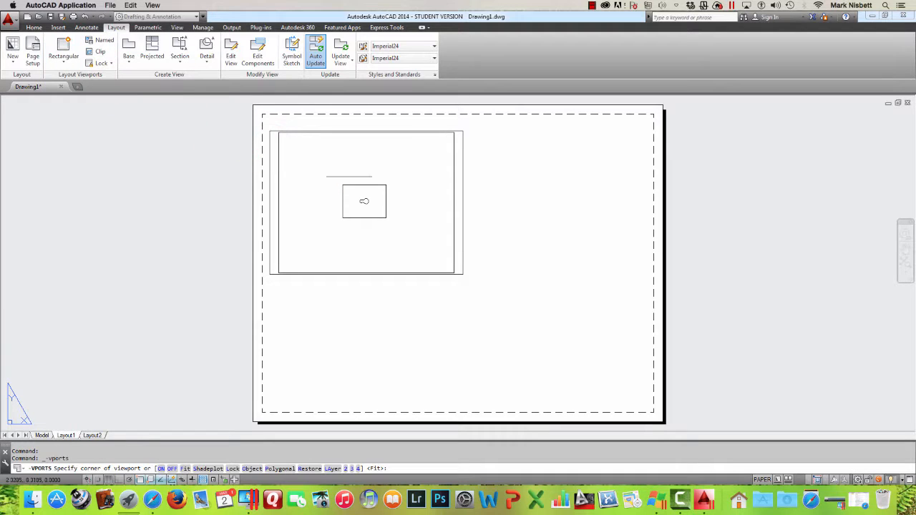
{"action": "left_click", "coordinate": [474, 256]}
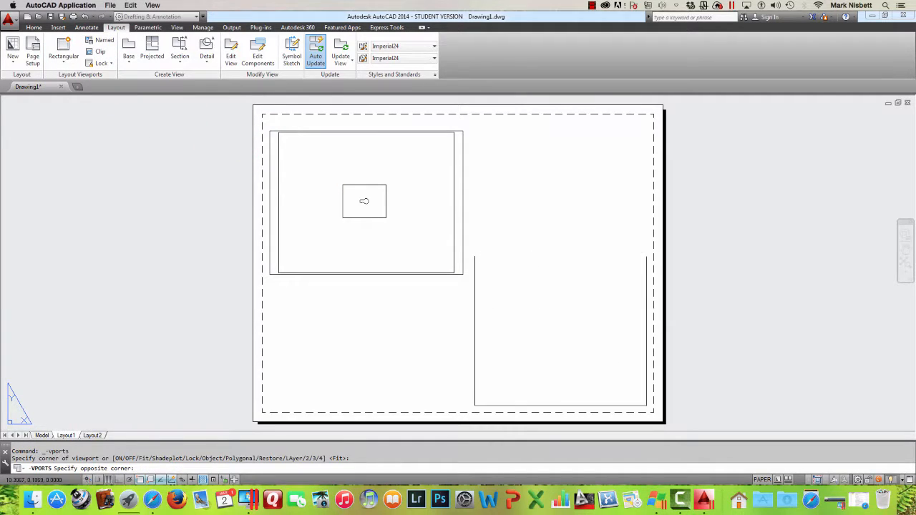
{"action": "left_click", "coordinate": [646, 406]}
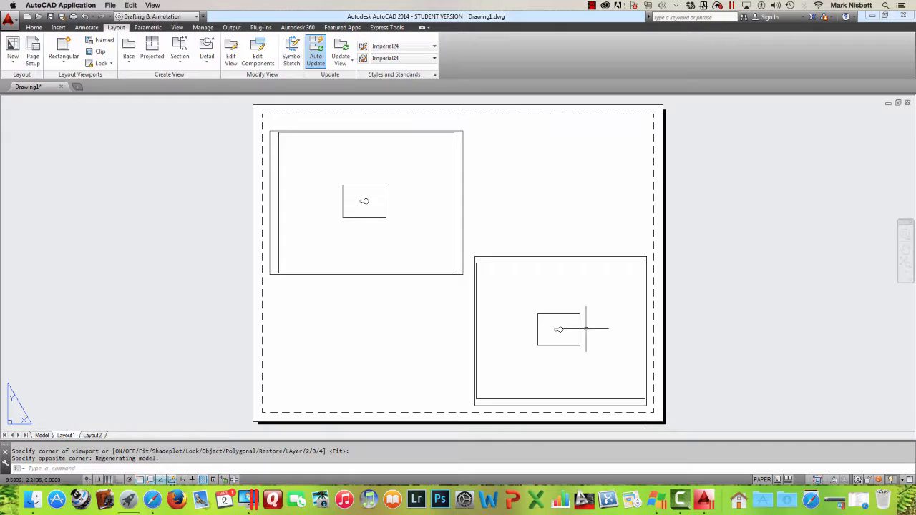
Activate the two Layout1 viewports in turn and compare their viewport scales
{"action": "double_click", "coordinate": [415, 221]}
{"action": "left_click", "coordinate": [509, 272]}
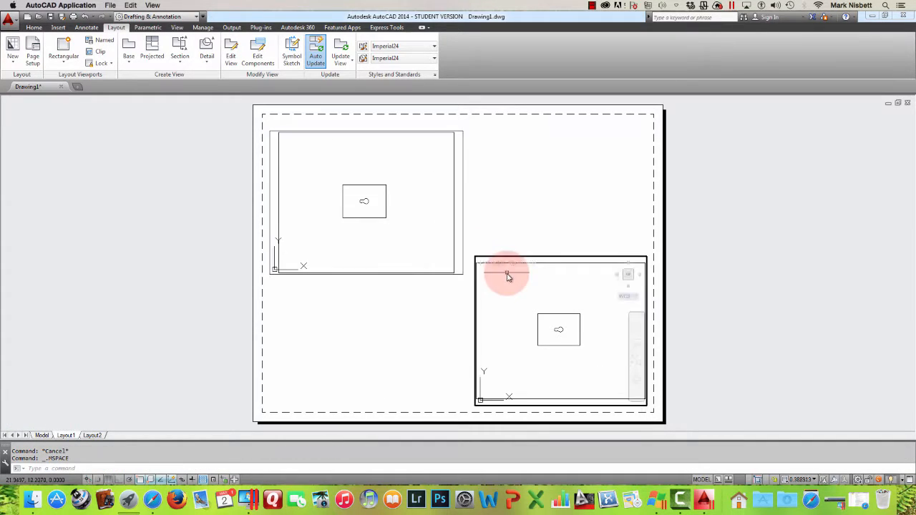
{"action": "left_click", "coordinate": [445, 235]}
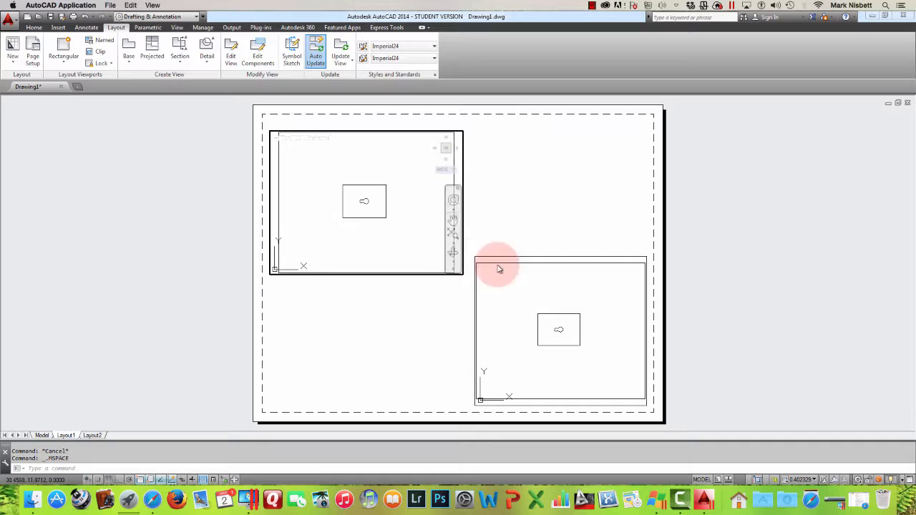
{"action": "left_click", "coordinate": [540, 300]}
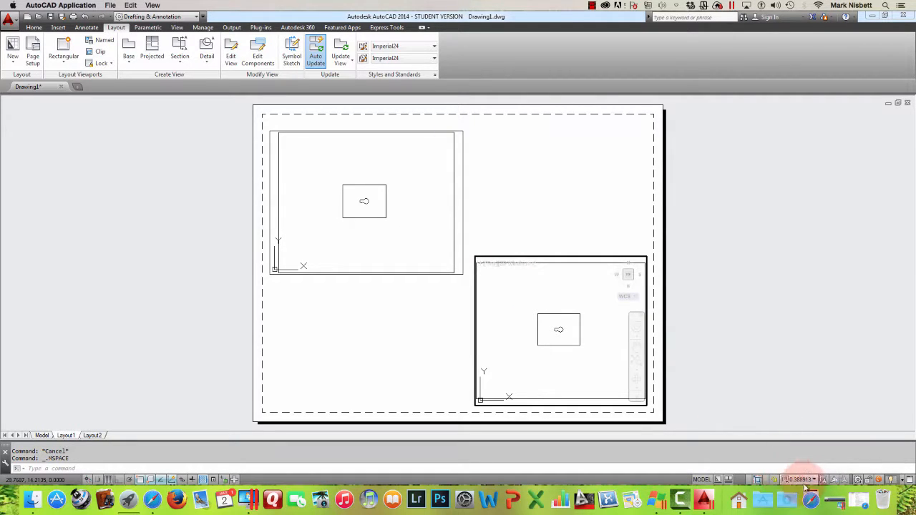
{"action": "left_click", "coordinate": [405, 226]}
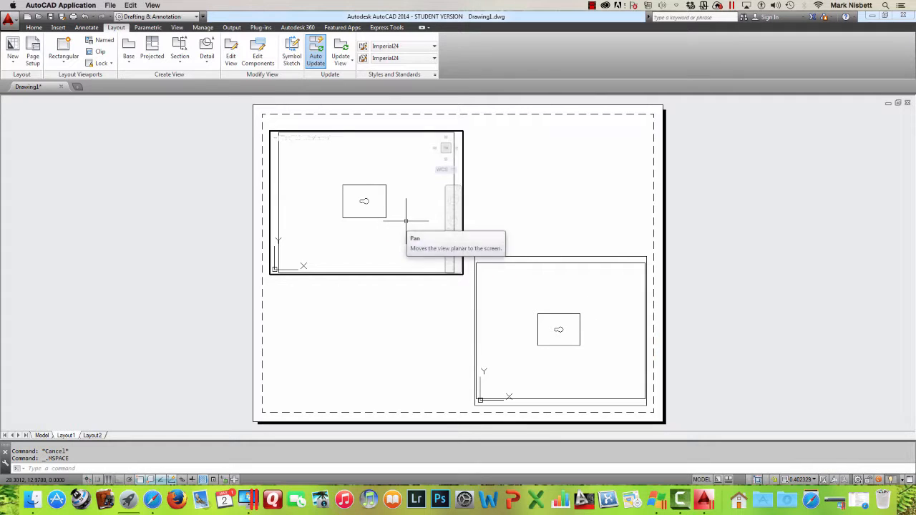
{"action": "left_click", "coordinate": [543, 306]}
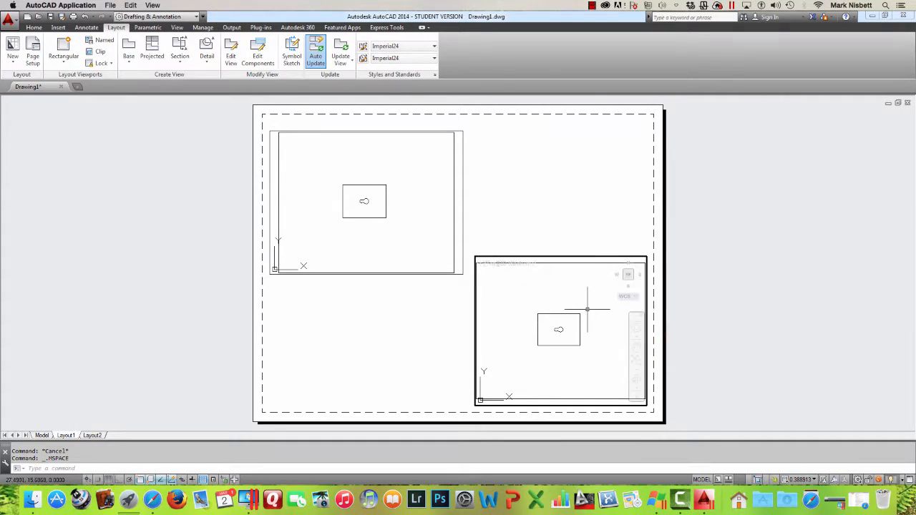
Try a 1:2 scale in the upper-left viewport and settle on 1:4 so the whole outer rectangle fits
{"action": "left_click", "coordinate": [441, 223]}
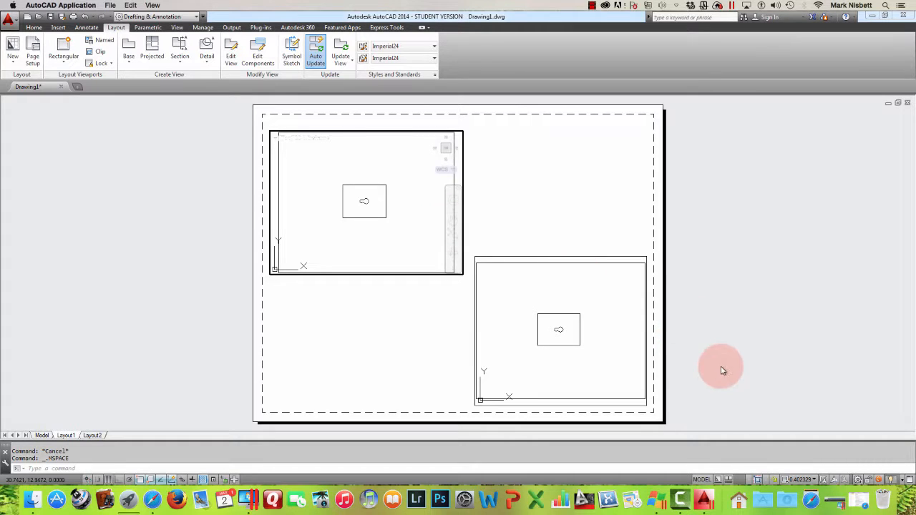
{"action": "left_click", "coordinate": [804, 478]}
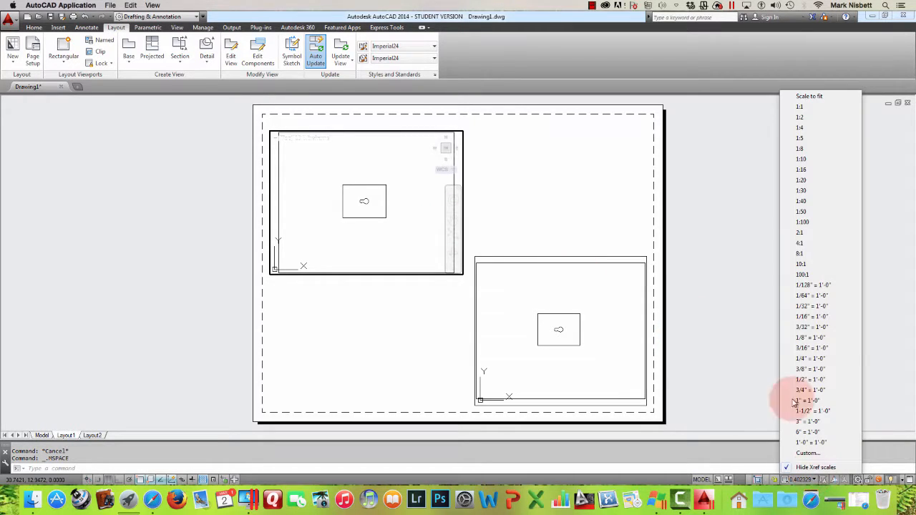
{"action": "left_click", "coordinate": [800, 116]}
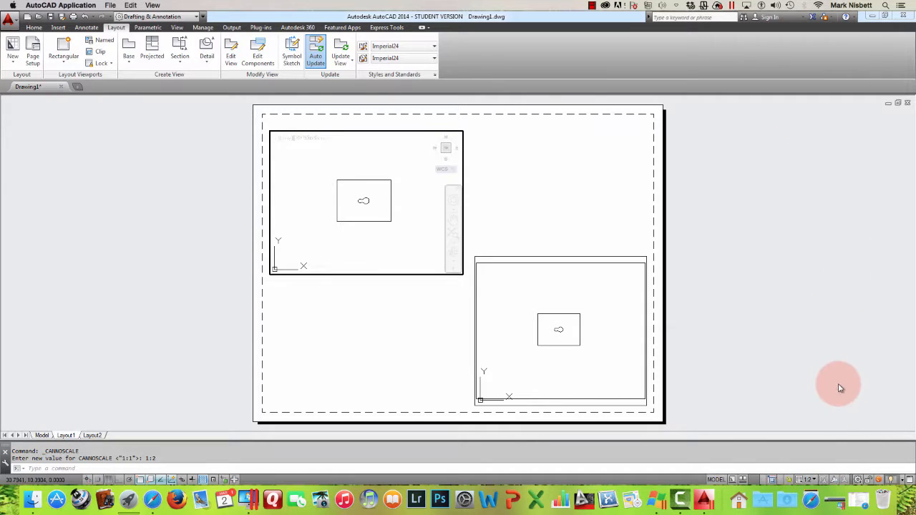
{"action": "left_click", "coordinate": [805, 478]}
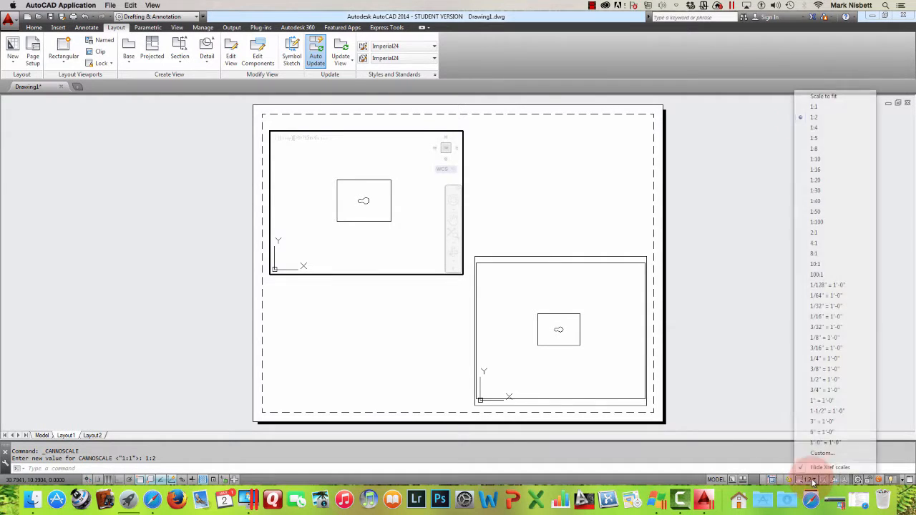
{"action": "left_click", "coordinate": [813, 128]}
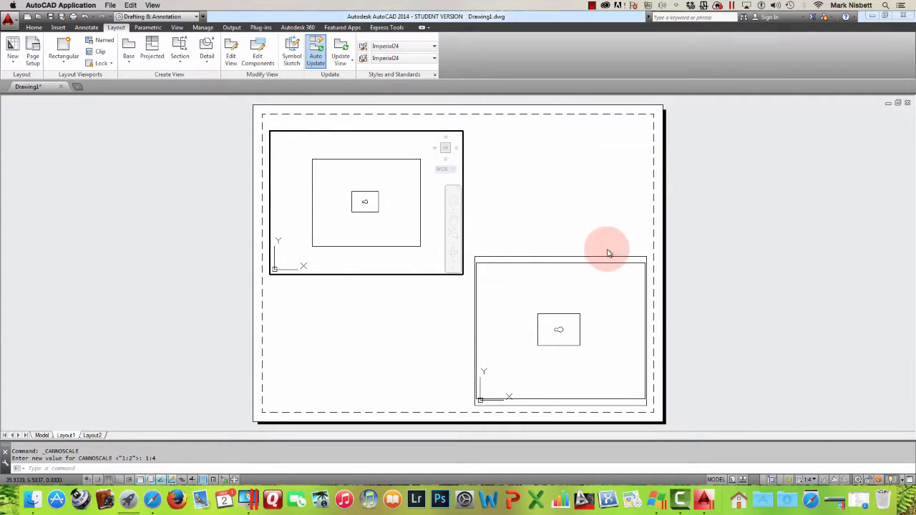
Set the lower-right viewport's scale to 2:1 and centre the keyhole outline within it, finishing in paper space
{"action": "left_click", "coordinate": [605, 299]}
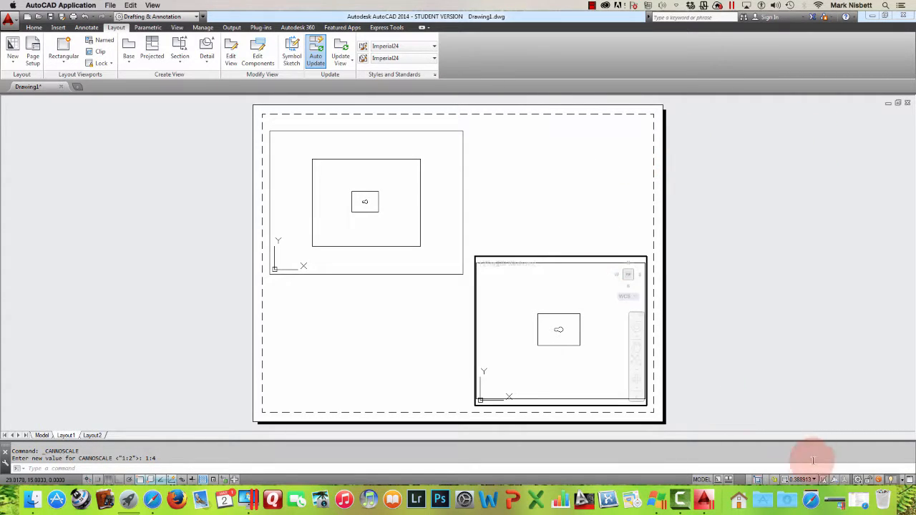
{"action": "left_click", "coordinate": [800, 479]}
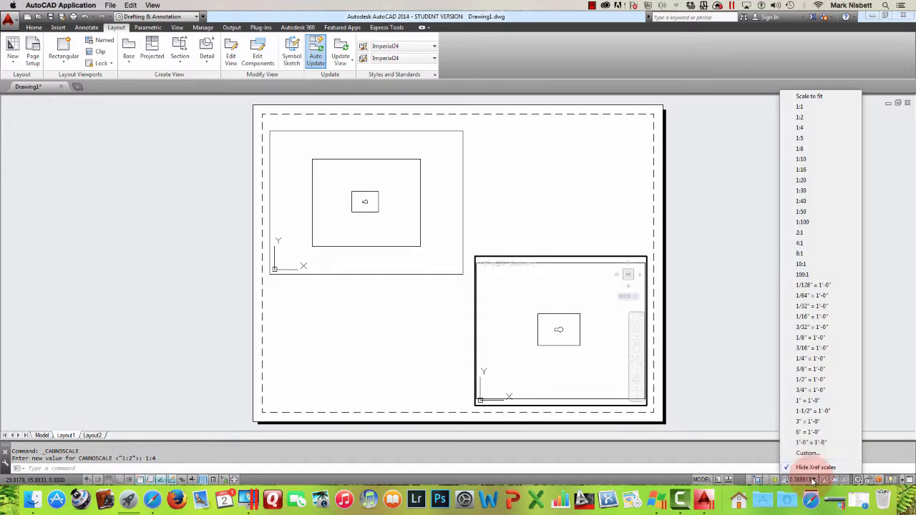
{"action": "left_click", "coordinate": [802, 234]}
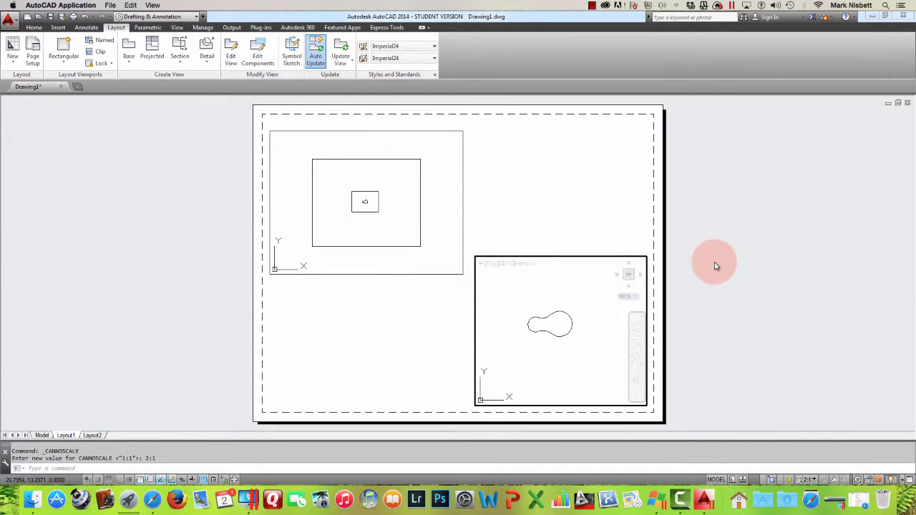
{"action": "mouse_move", "coordinate": [591, 293]}
{"action": "middle_mouse_down"}
{"action": "mouse_move", "coordinate": [613, 306]}
{"action": "mouse_move", "coordinate": [606, 299]}
{"action": "middle_mouse_up"}
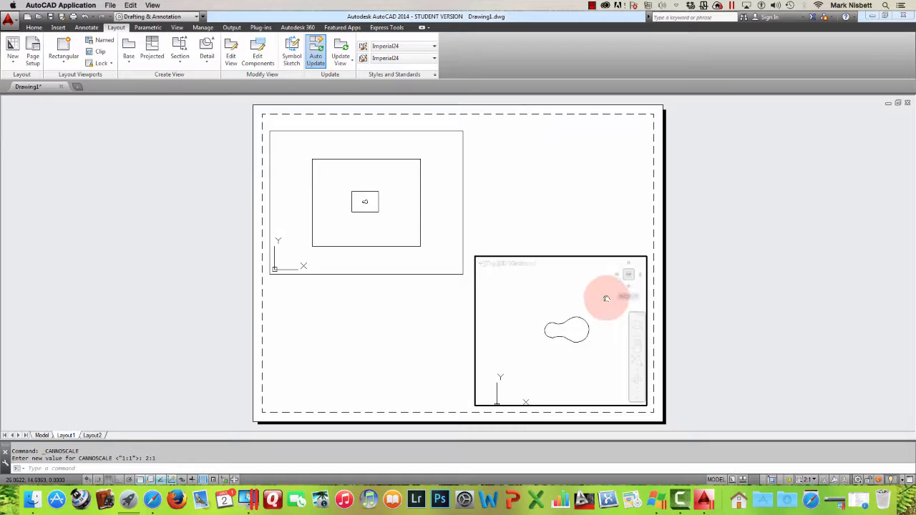
{"action": "double_click", "coordinate": [707, 293]}
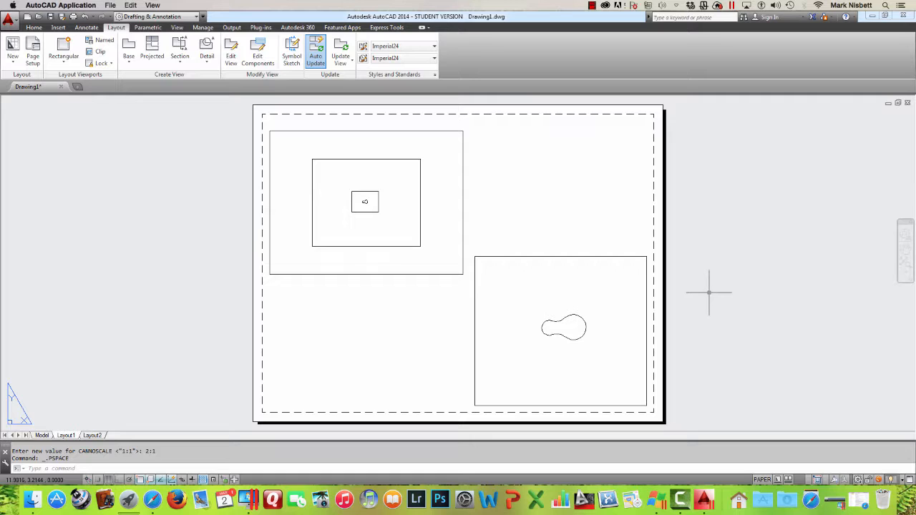
Compare the two scaled viewports with the full drawing in model space, finishing in Layout1's paper space
{"action": "double_click", "coordinate": [439, 230]}
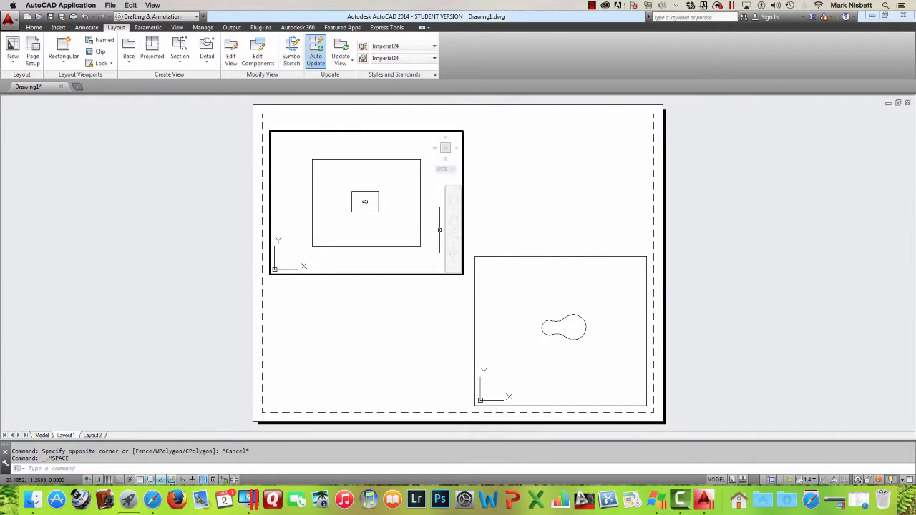
{"action": "left_click", "coordinate": [518, 281]}
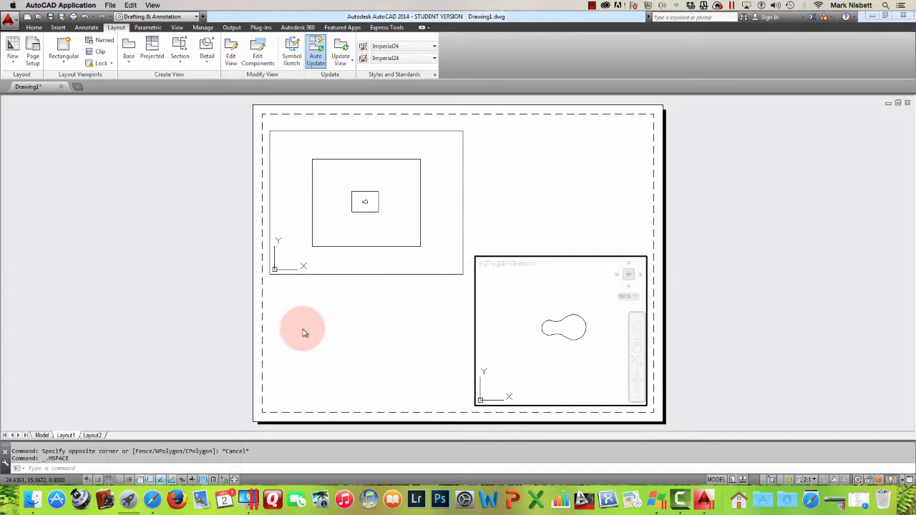
{"action": "left_click", "coordinate": [41, 435]}
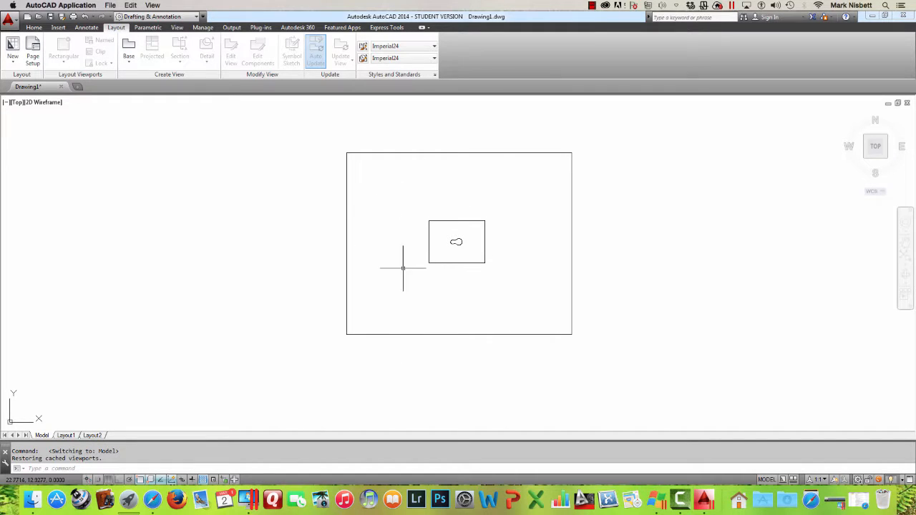
{"action": "left_click", "coordinate": [66, 435]}
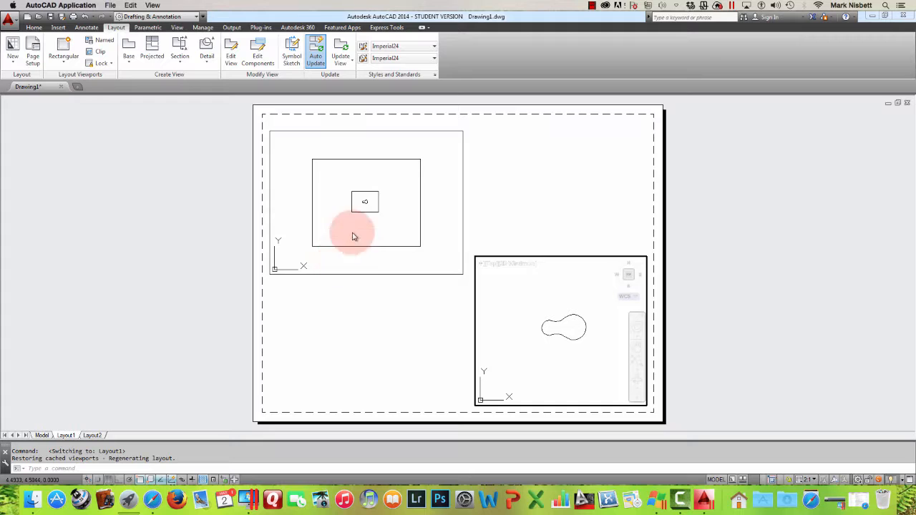
{"action": "double_click", "coordinate": [351, 231]}
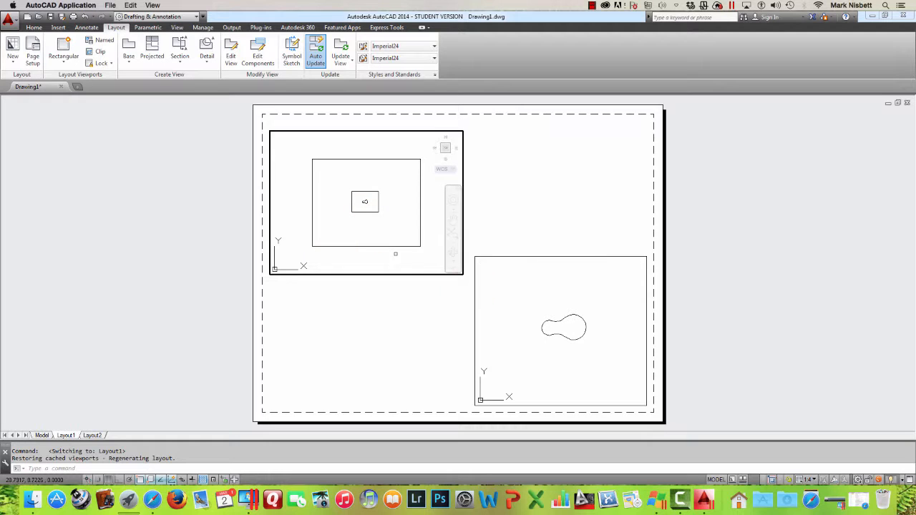
{"action": "left_click", "coordinate": [515, 311]}
{"action": "left_click", "coordinate": [406, 228]}
{"action": "left_click", "coordinate": [505, 296]}
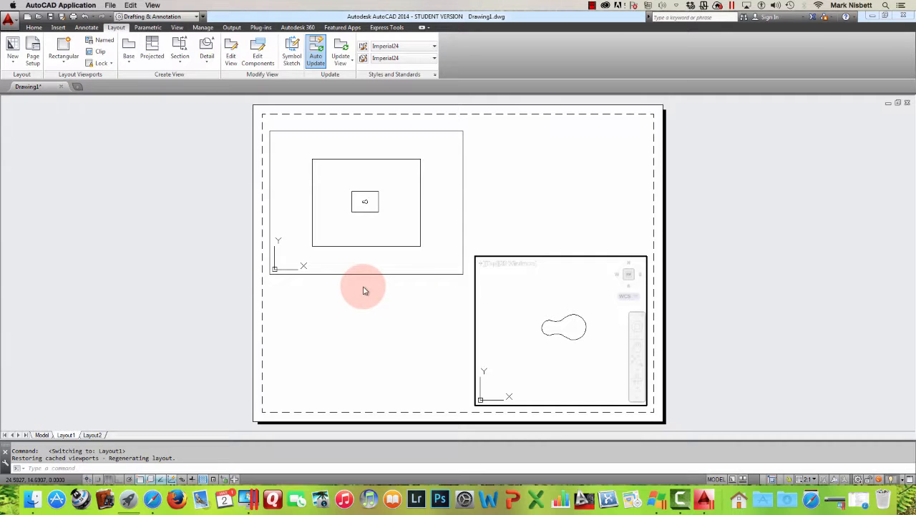
{"action": "double_click", "coordinate": [474, 231]}
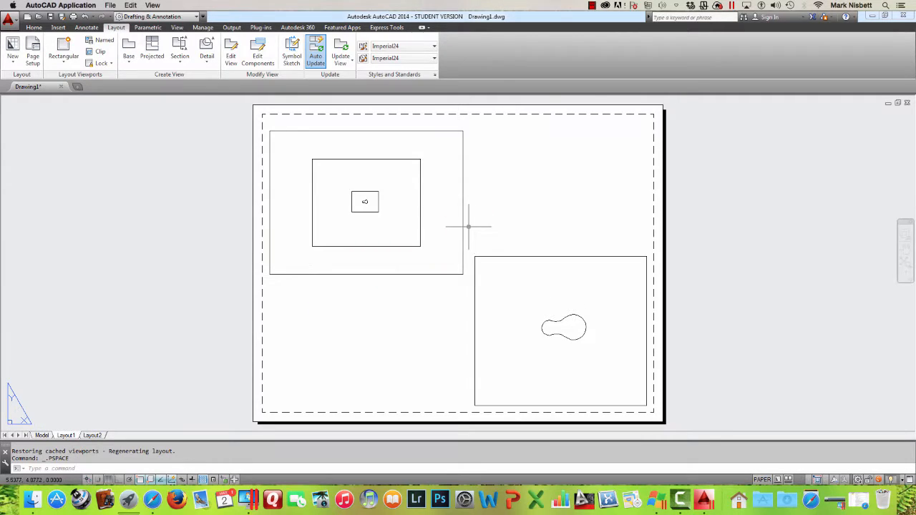
Modify the Annotative dimension style, setting its text height to 0.0625
{"action": "left_click", "coordinate": [87, 28]}
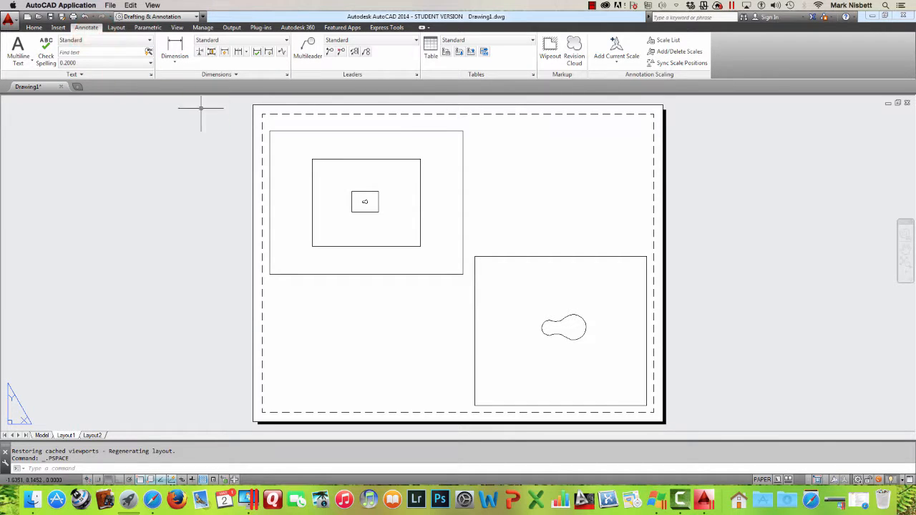
{"action": "left_click", "coordinate": [287, 75]}
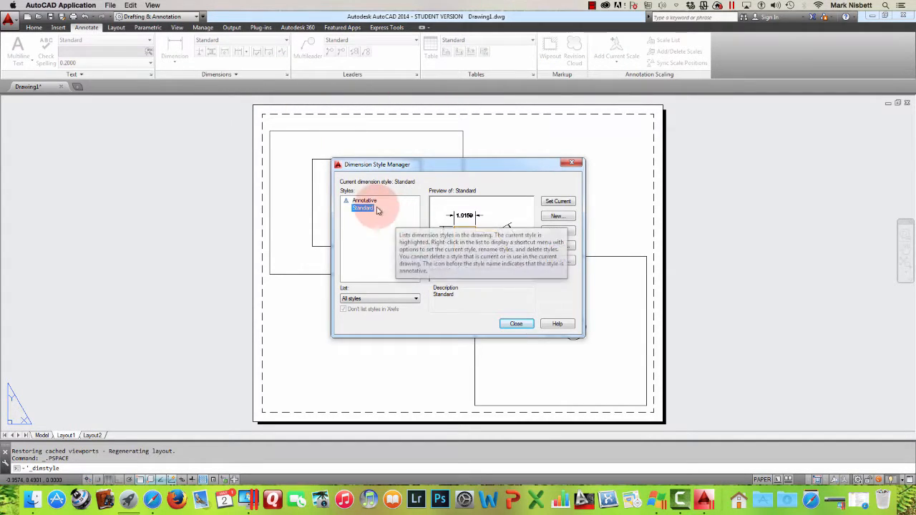
{"action": "left_click", "coordinate": [364, 200]}
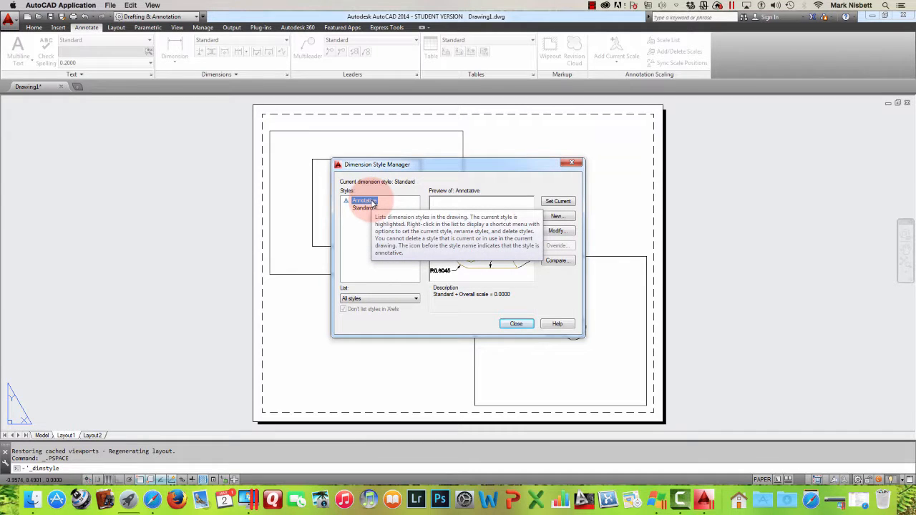
{"action": "left_click", "coordinate": [561, 232]}
{"action": "left_click", "coordinate": [562, 232]}
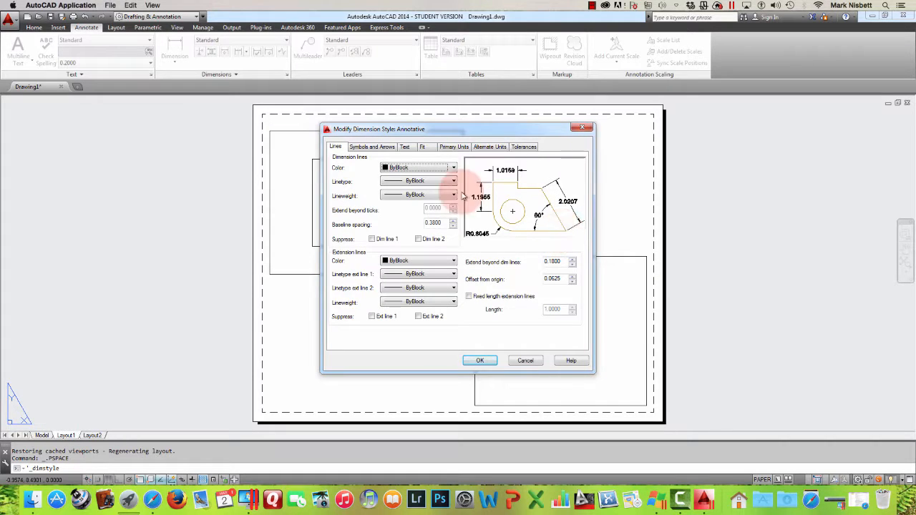
{"action": "left_click", "coordinate": [406, 147]}
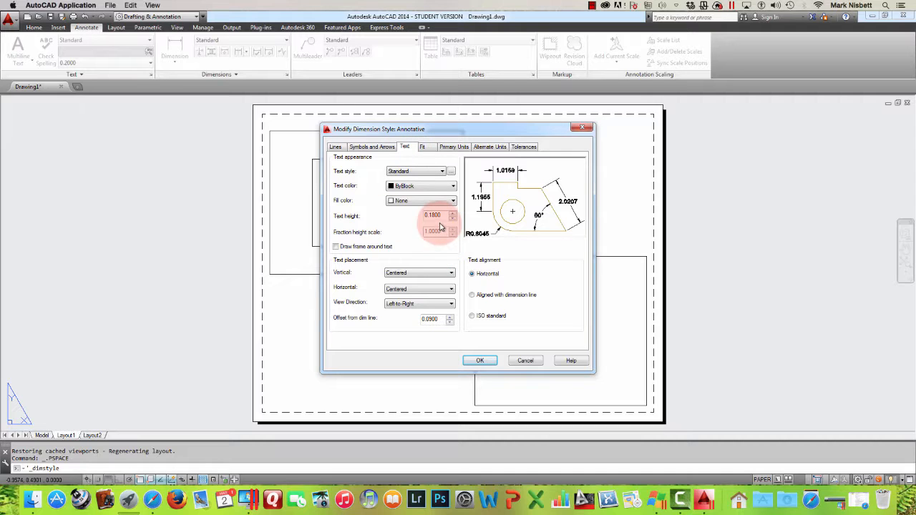
{"action": "double_click", "coordinate": [432, 215]}
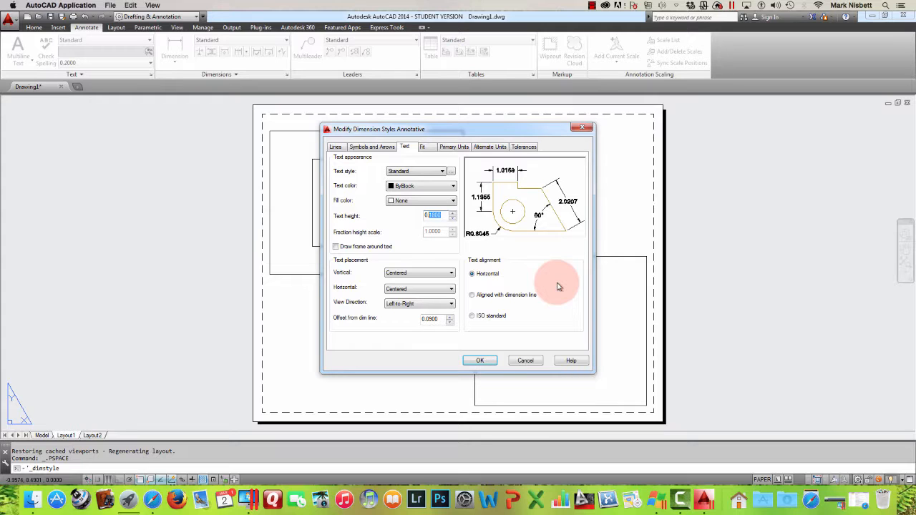
{"action": "type", "text": "0"}
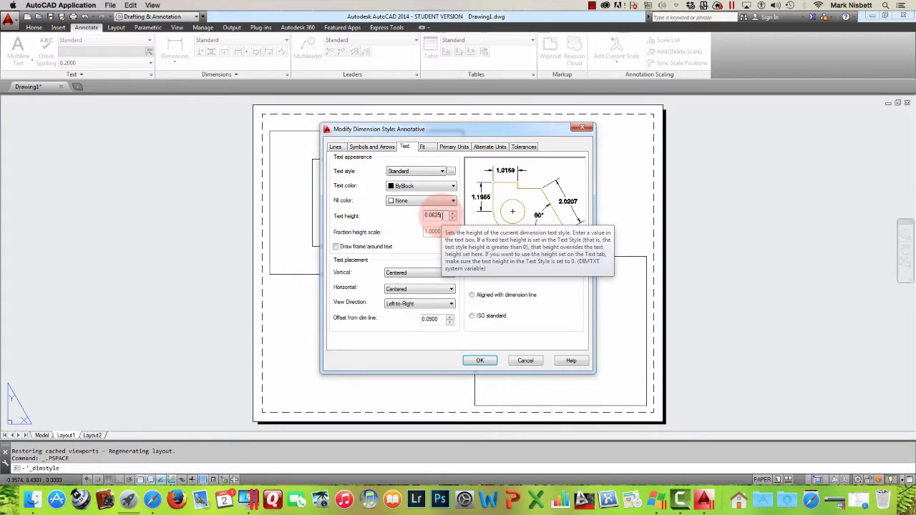
Set the Annotative style's arrow size to 0.0625, save the changes and make it the current dimension style
{"action": "left_click", "coordinate": [371, 146]}
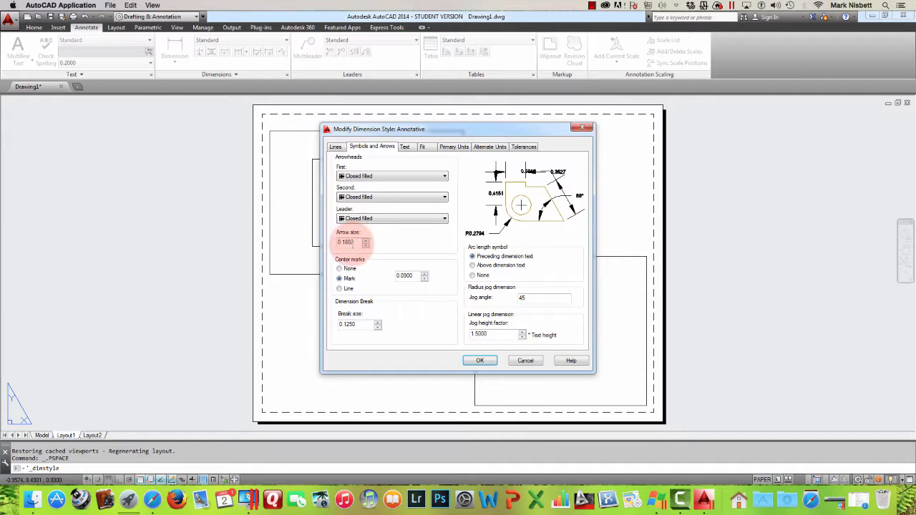
{"action": "left_click_drag", "start_coordinate": [356, 242], "coordinate": [341, 242]}
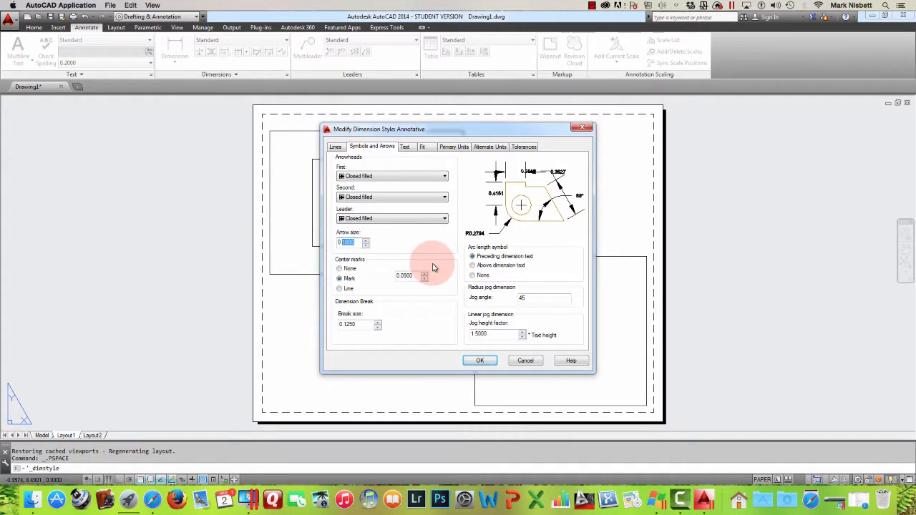
{"action": "type", "text": "0"}
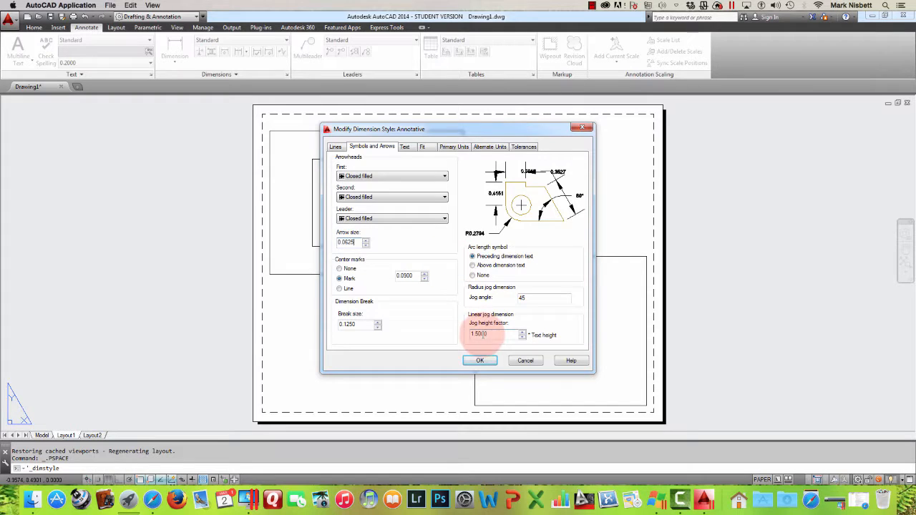
{"action": "left_click", "coordinate": [481, 360]}
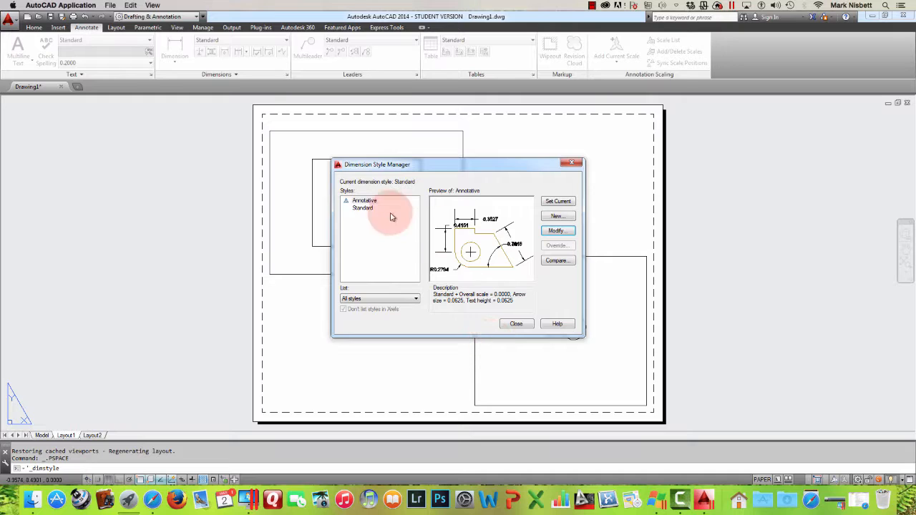
{"action": "left_click", "coordinate": [365, 202]}
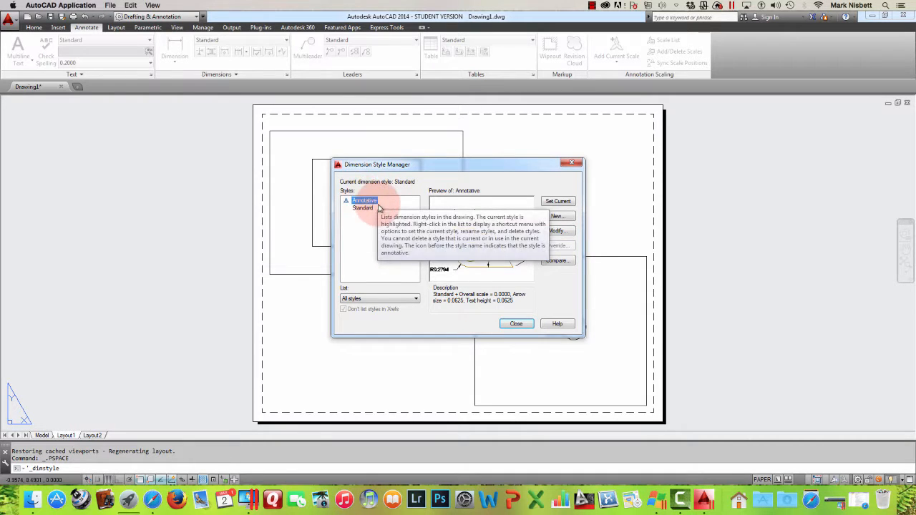
{"action": "left_click", "coordinate": [558, 203]}
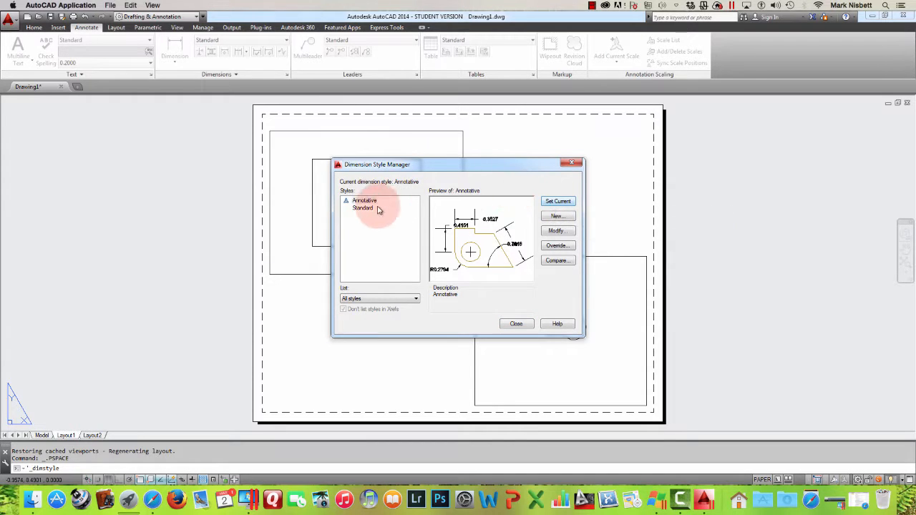
Close the dimension style settings and check that Annotative is the current dimension style
{"action": "left_click", "coordinate": [518, 323]}
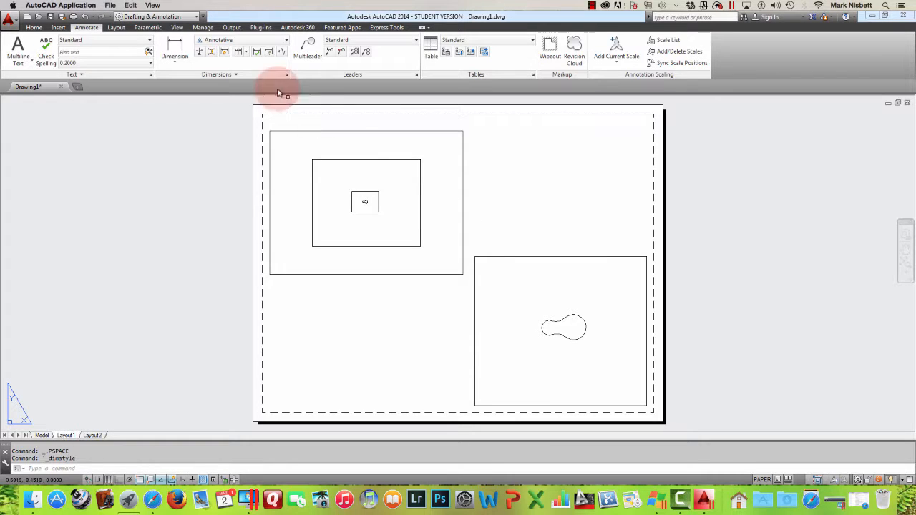
{"action": "left_click", "coordinate": [241, 44]}
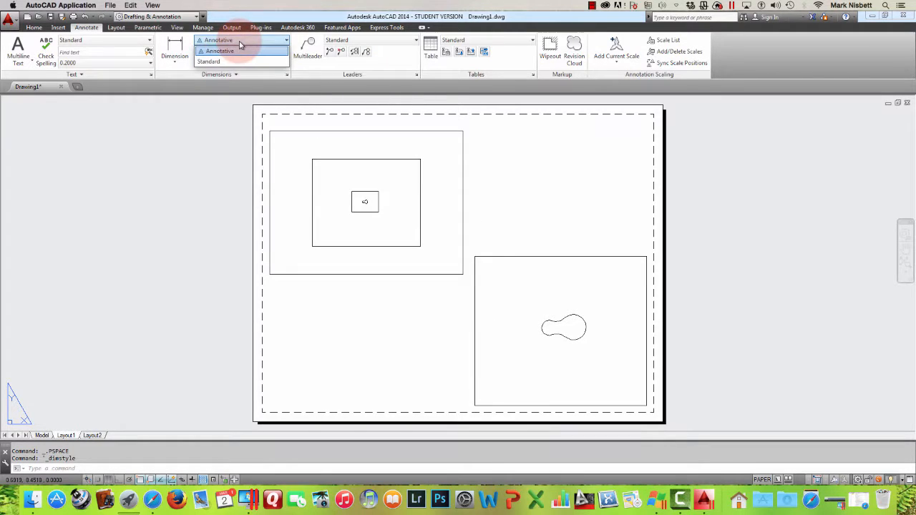
{"action": "left_click", "coordinate": [243, 45]}
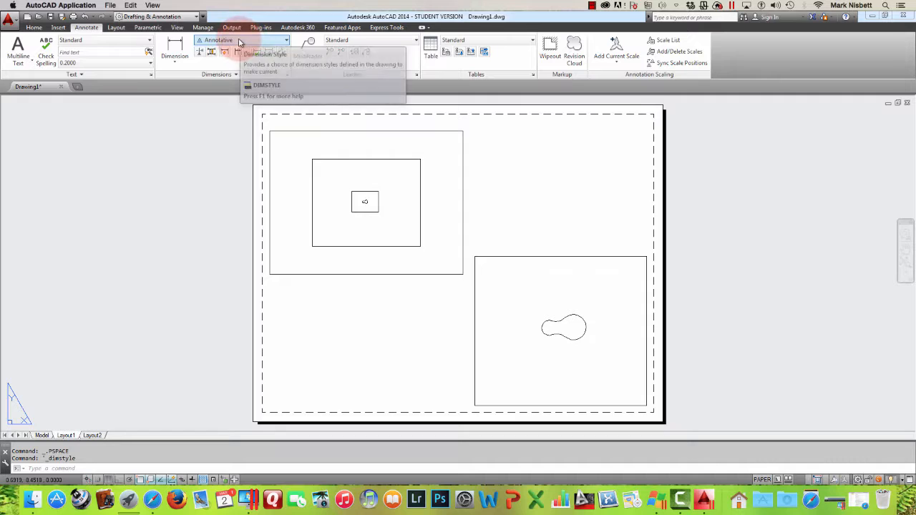
Activate the upper-left viewport and add a horizontal linear dimension above the outer rectangle for its width
{"action": "double_click", "coordinate": [337, 148]}
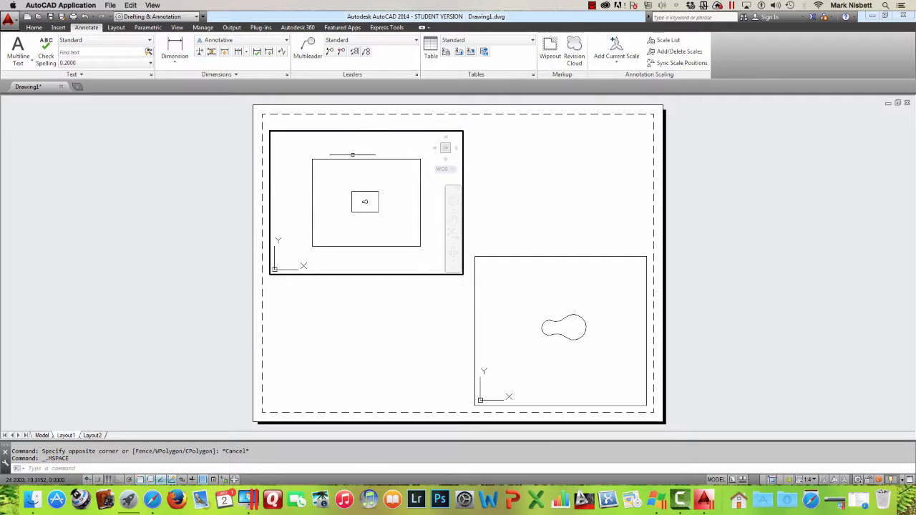
{"action": "left_click", "coordinate": [174, 50]}
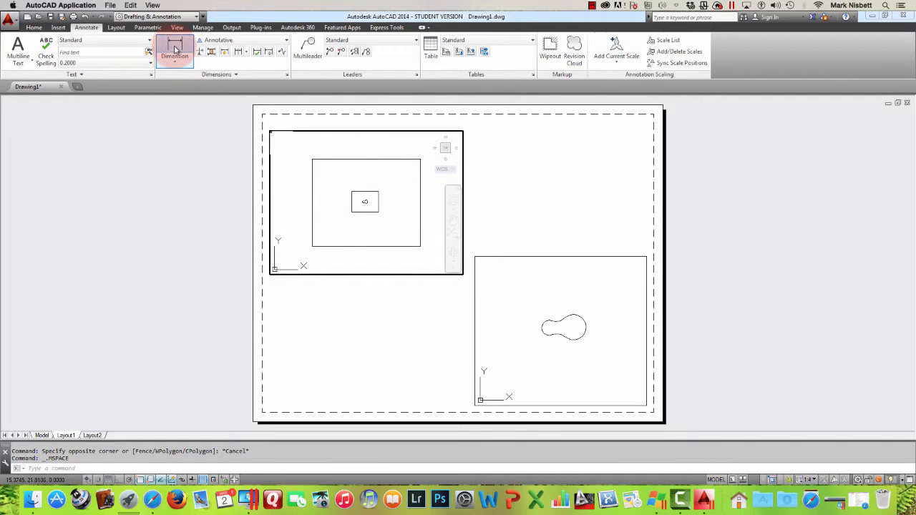
{"action": "left_click", "coordinate": [311, 159]}
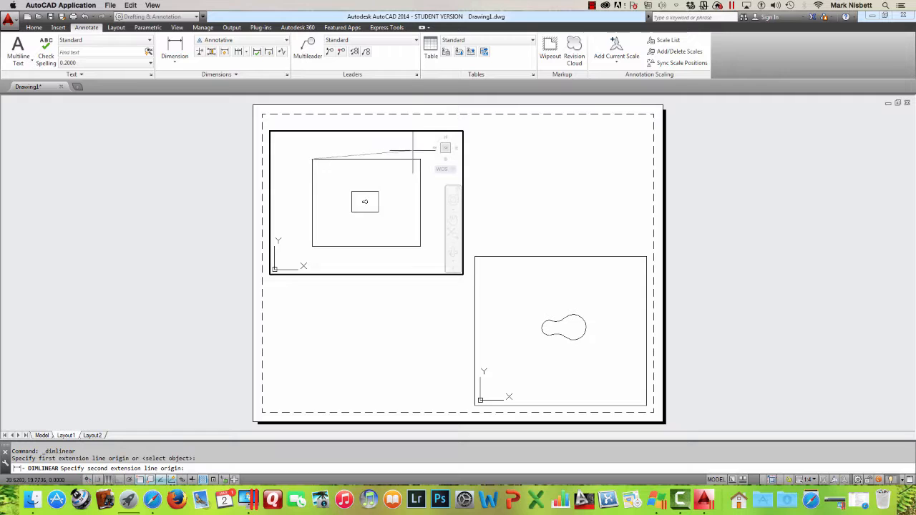
{"action": "left_click", "coordinate": [420, 158]}
{"action": "left_click", "coordinate": [327, 146]}
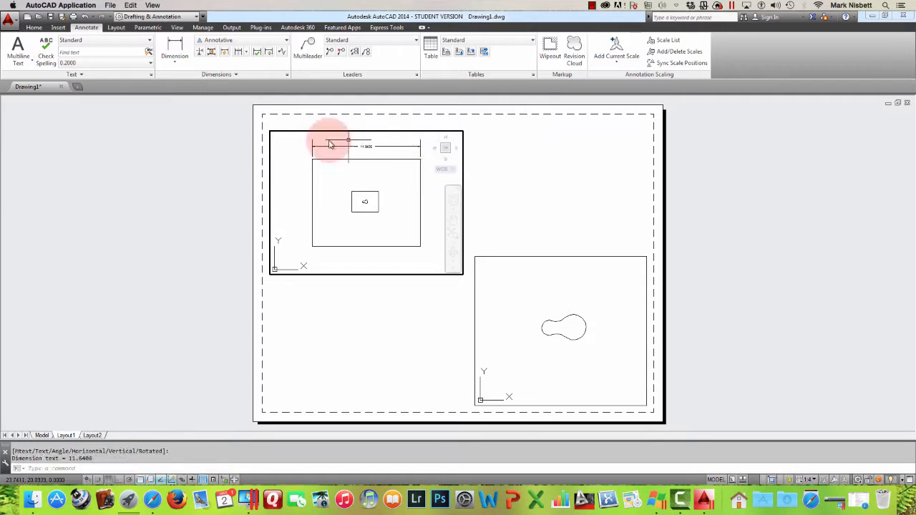
Add a vertical linear dimension beside the outer rectangle's left edge for its height
{"action": "left_click", "coordinate": [175, 51]}
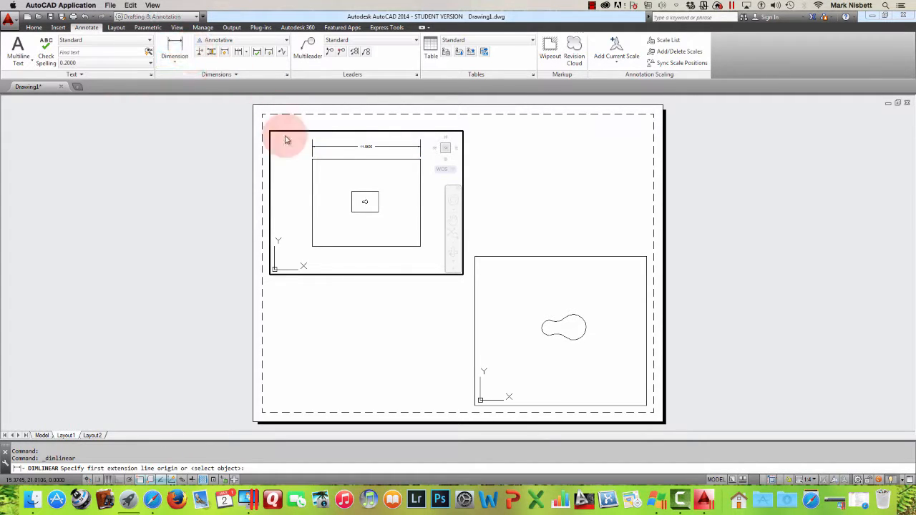
{"action": "left_click", "coordinate": [311, 159]}
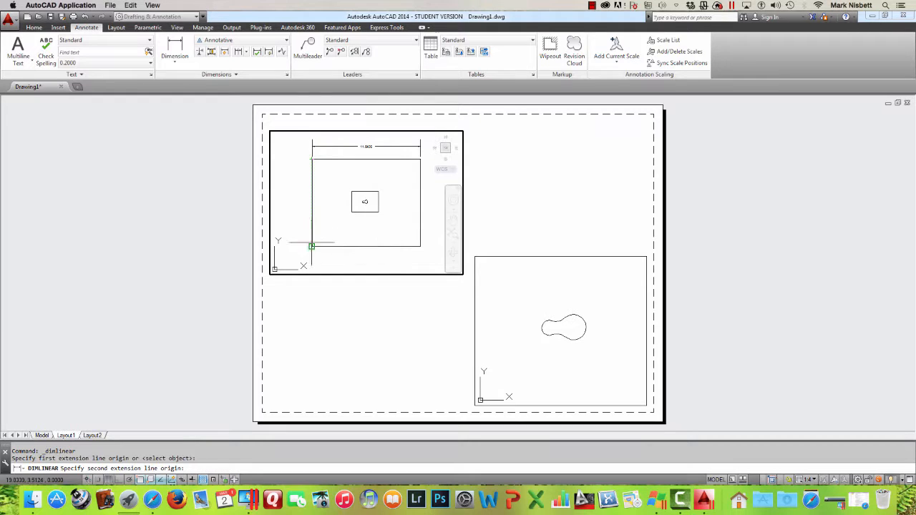
{"action": "left_click", "coordinate": [312, 246]}
{"action": "left_click", "coordinate": [298, 194]}
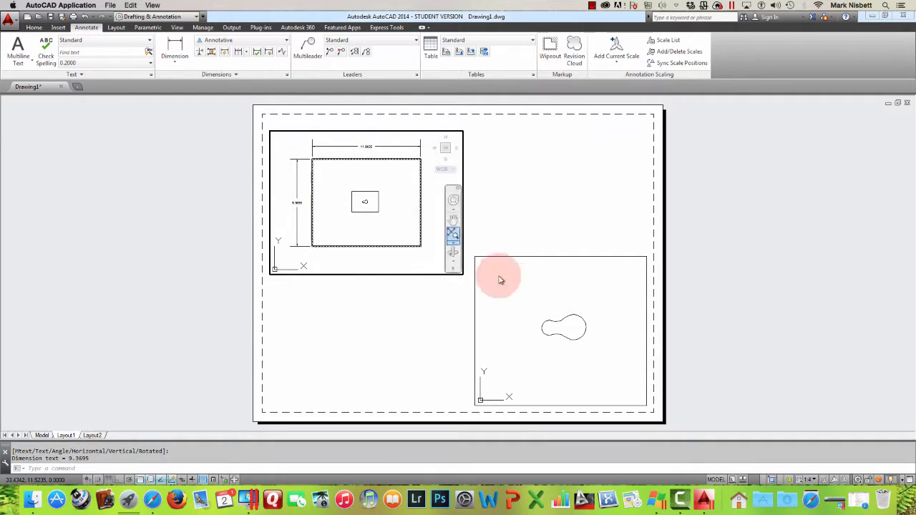
In the lower-right viewport, dimension the horizontal distance between the keyhole's two arc centres, finishing in paper space
{"action": "left_click", "coordinate": [520, 290]}
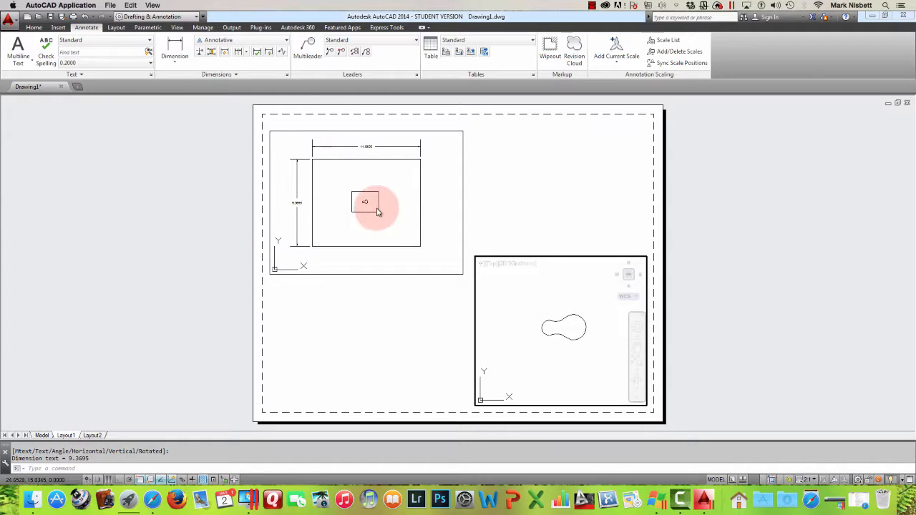
{"action": "left_click", "coordinate": [174, 44]}
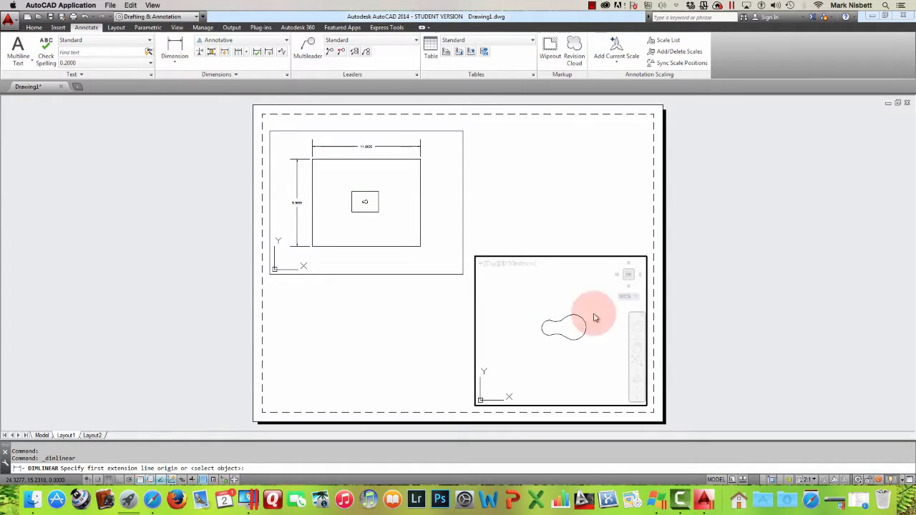
{"action": "left_click", "coordinate": [547, 327]}
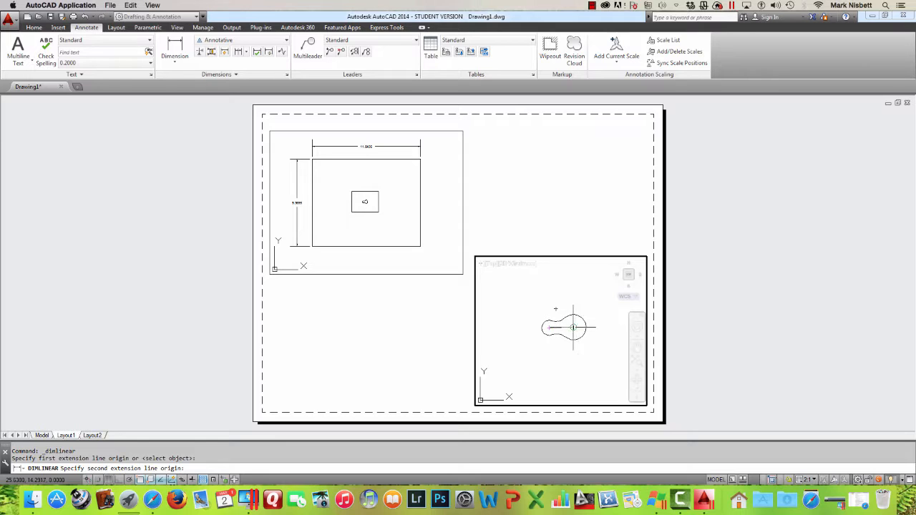
{"action": "left_click", "coordinate": [582, 327]}
{"action": "left_click", "coordinate": [570, 302]}
{"action": "double_click", "coordinate": [569, 236]}
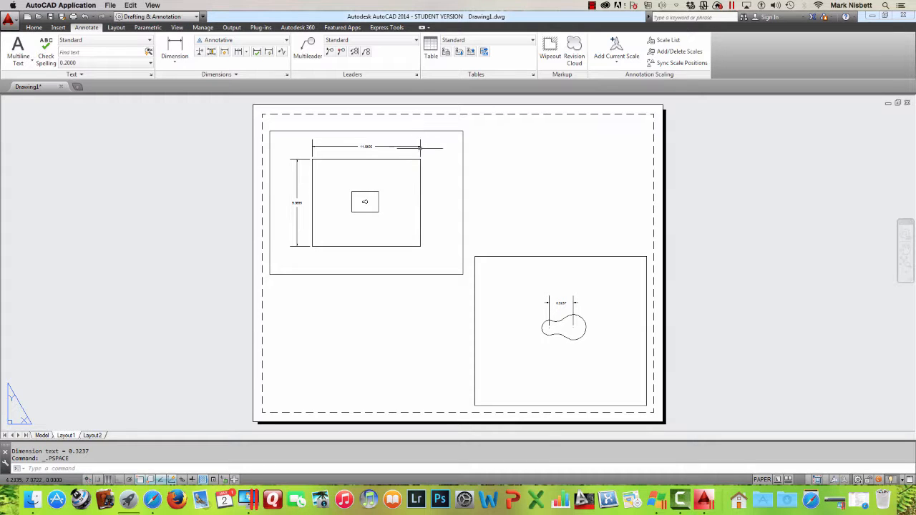
Make Annotative the current multileader style and set its text height to 0.0625
{"action": "left_click", "coordinate": [417, 76]}
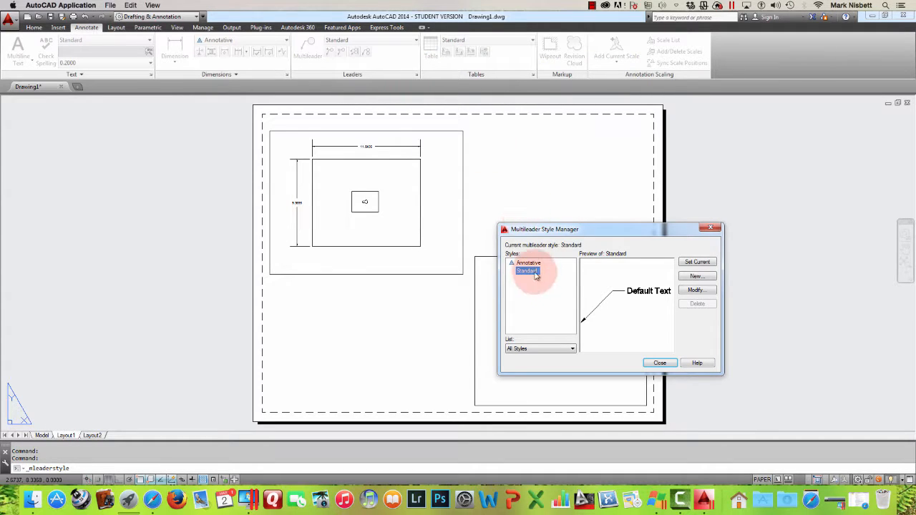
{"action": "left_click", "coordinate": [528, 263]}
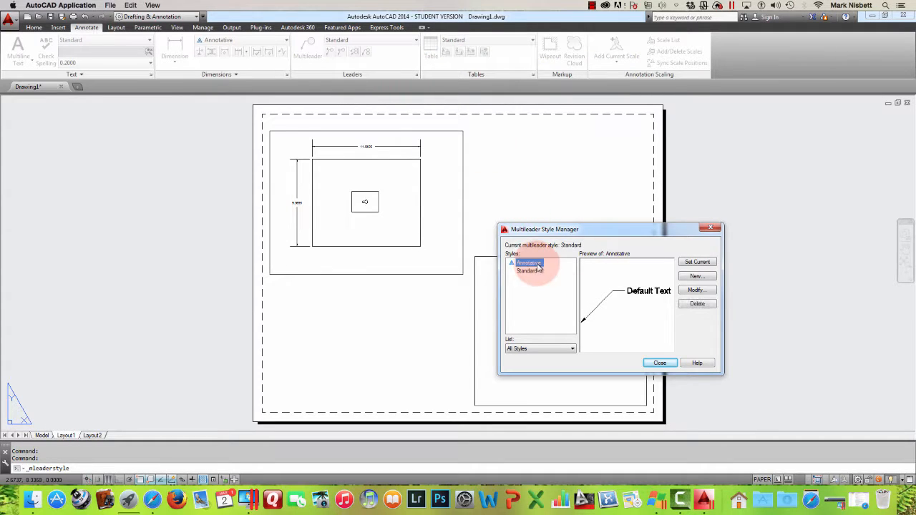
{"action": "left_click", "coordinate": [697, 263]}
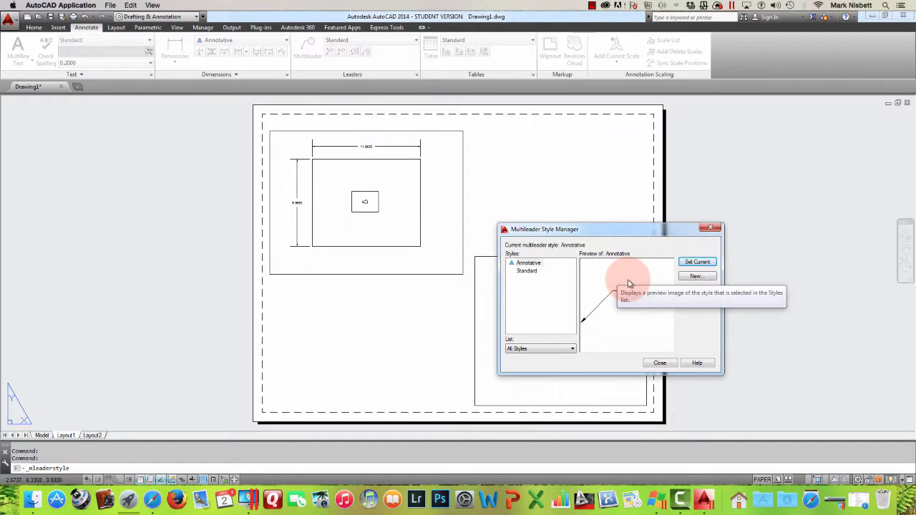
{"action": "left_click", "coordinate": [689, 290]}
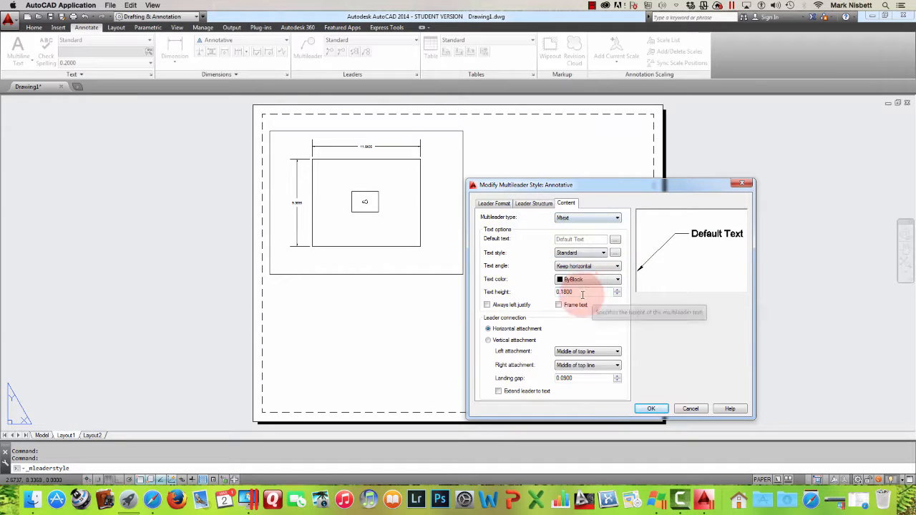
{"action": "left_click_drag", "start_coordinate": [582, 294], "coordinate": [550, 292]}
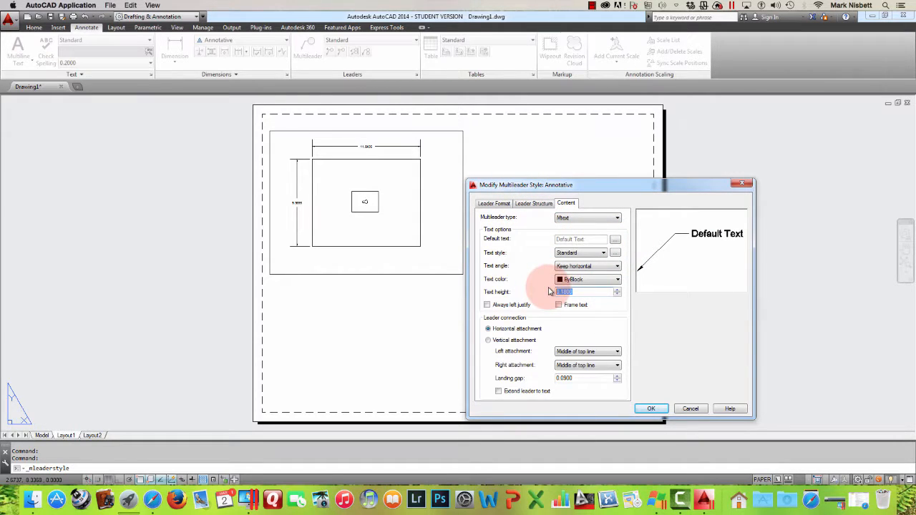
{"action": "key", "text": "BackSpace"}
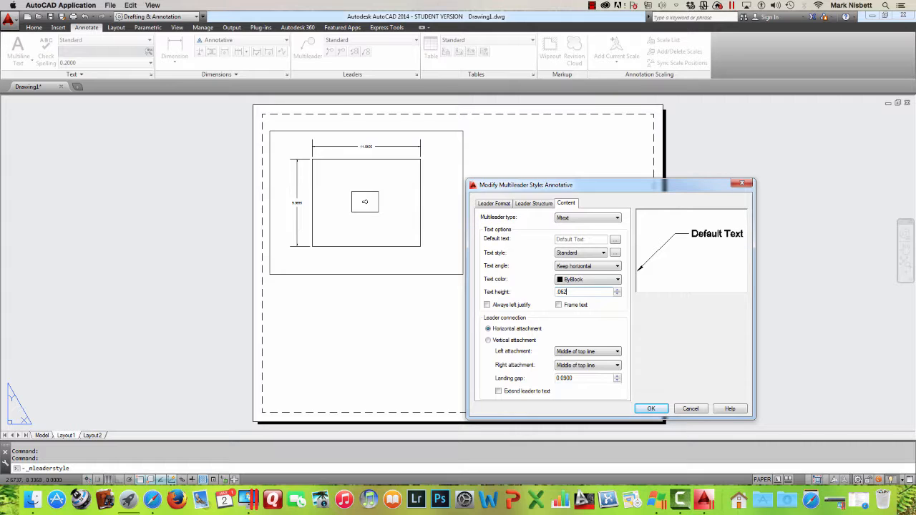
{"action": "type", "text": ".0625"}
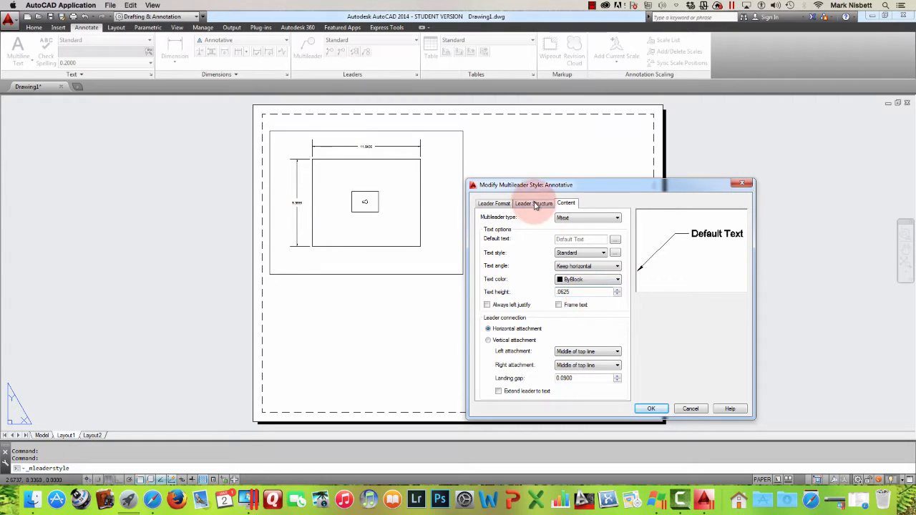
Set the Annotative multileader style's arrowhead size to 0.0625, save the changes and close the style manager
{"action": "left_click", "coordinate": [494, 203]}
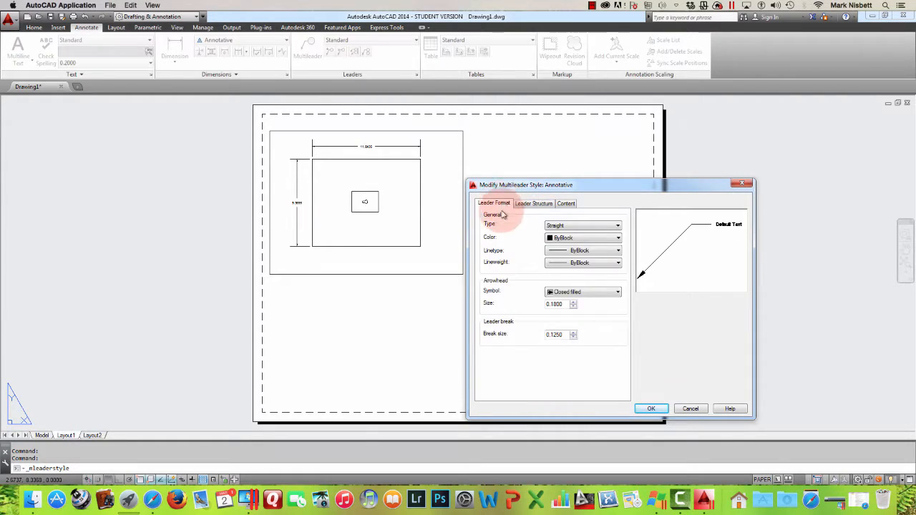
{"action": "left_click", "coordinate": [552, 303]}
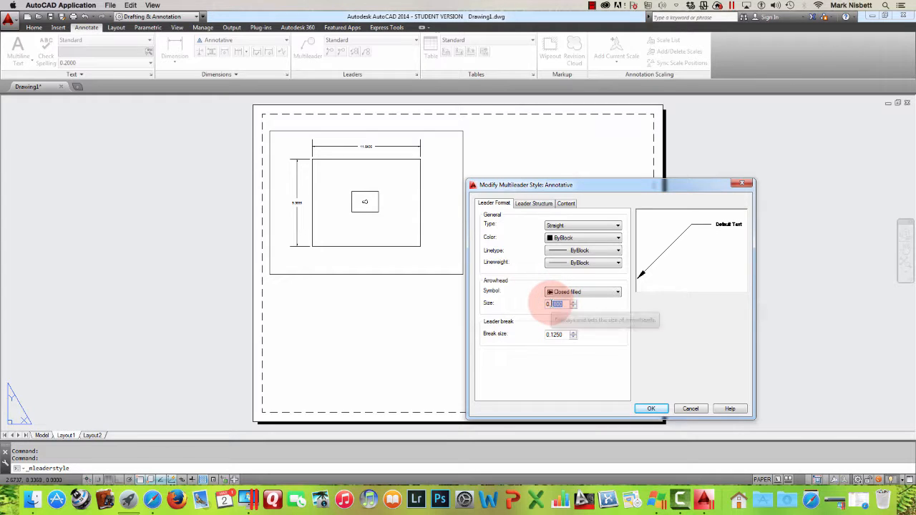
{"action": "left_click", "coordinate": [492, 204]}
{"action": "double_click", "coordinate": [558, 303]}
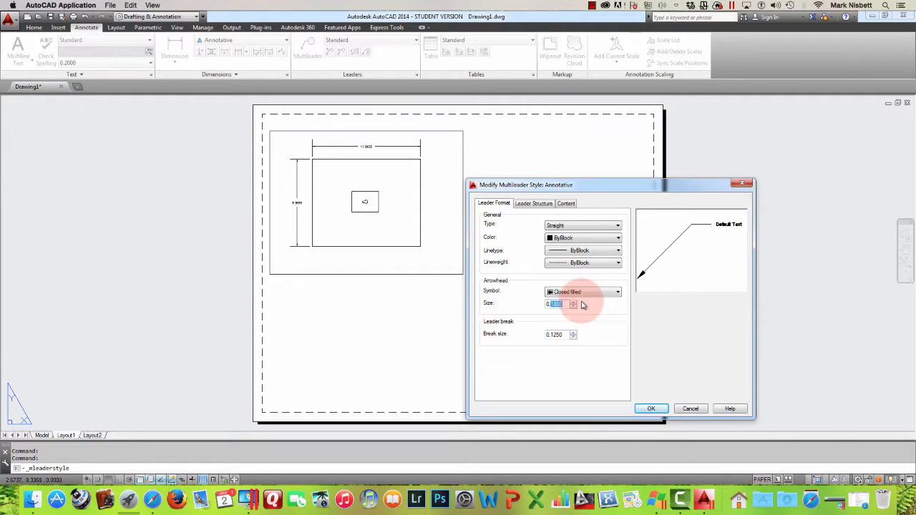
{"action": "type", "text": "0.062"}
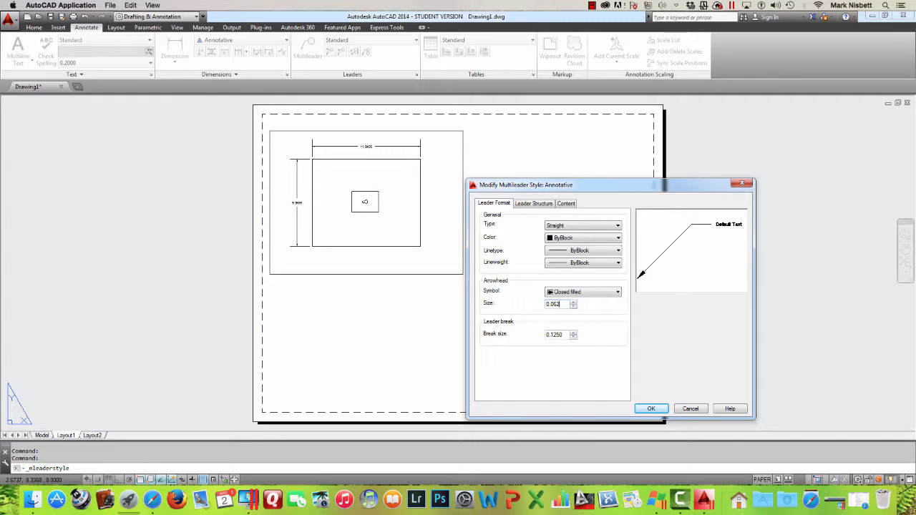
{"action": "type", "text": "5"}
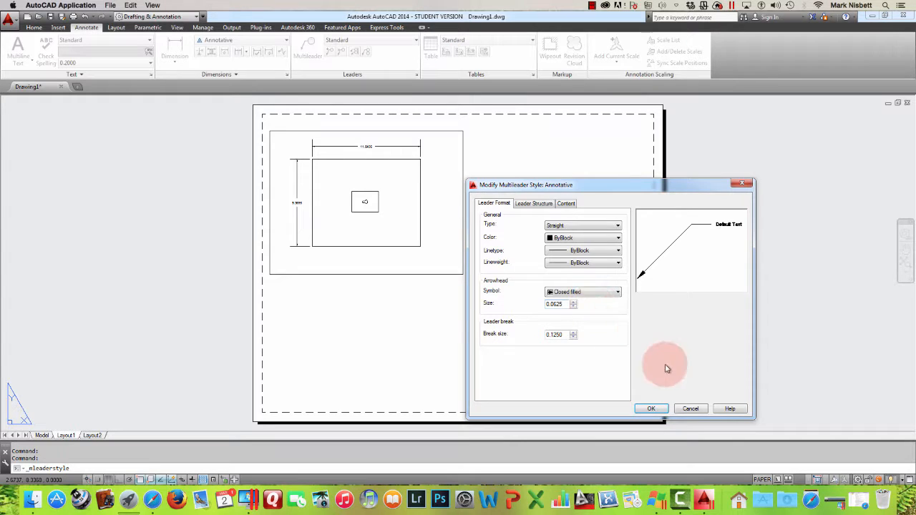
{"action": "left_click", "coordinate": [651, 408]}
{"action": "left_click", "coordinate": [658, 363]}
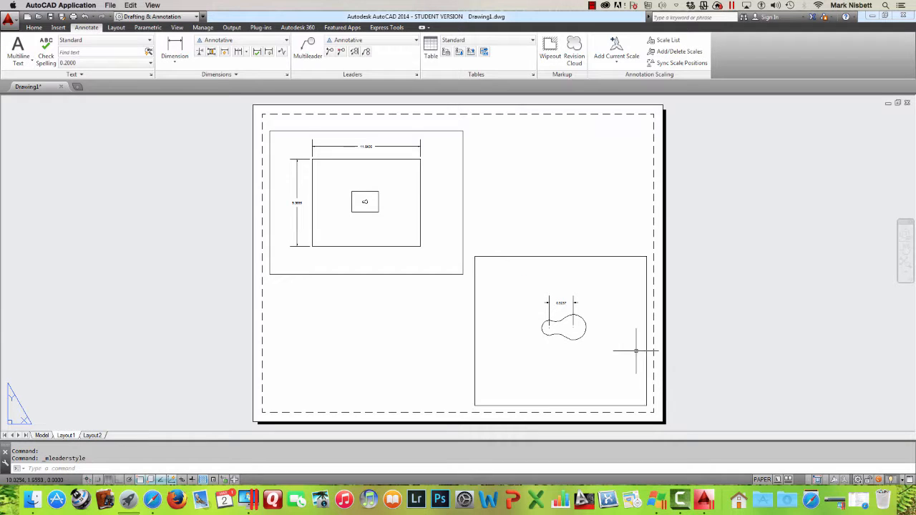
Add a multileader from the small arc of the enlarged keyhole up and to its left, with the text WIDGET #1
{"action": "left_click", "coordinate": [310, 47]}
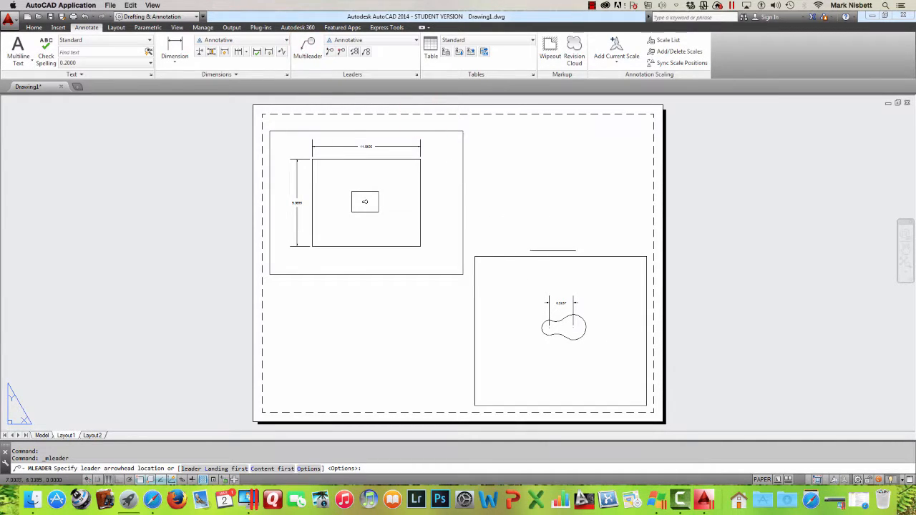
{"action": "left_click", "coordinate": [542, 327]}
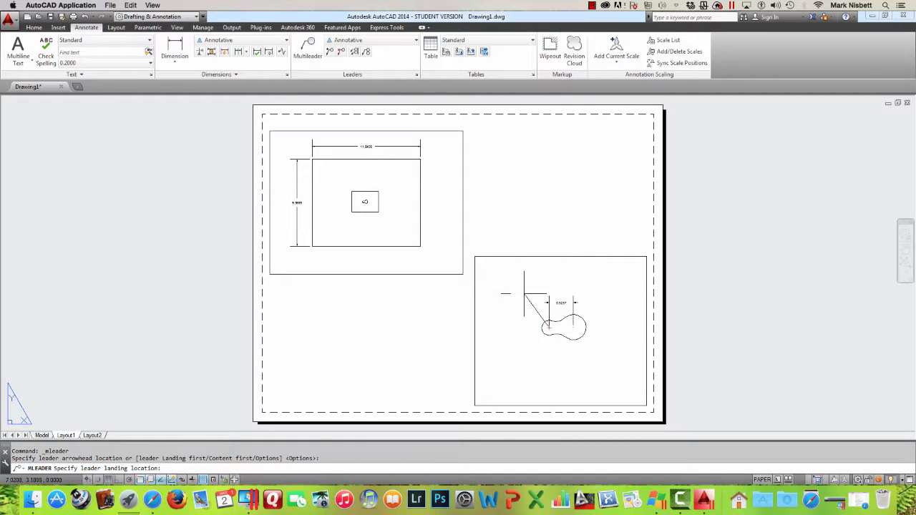
{"action": "left_click", "coordinate": [565, 272]}
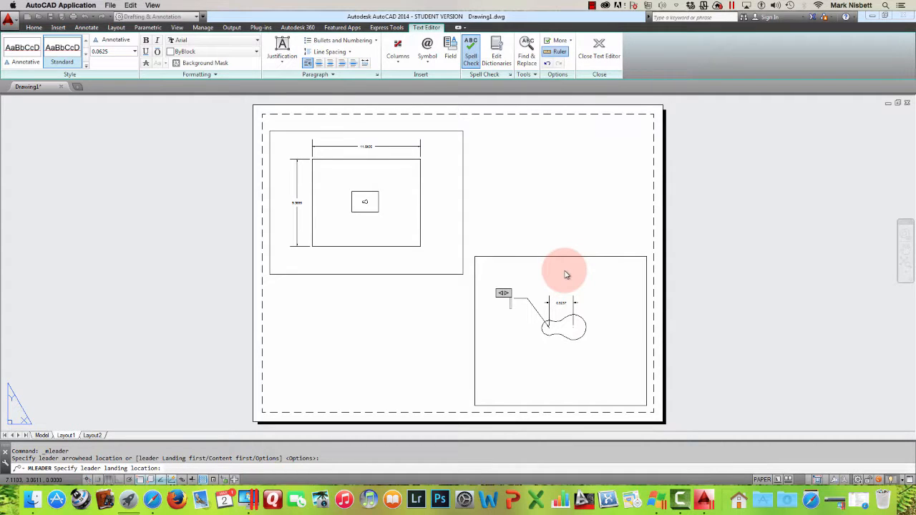
{"action": "type", "text": "WIDGET"}
{"action": "key", "text": "Return"}
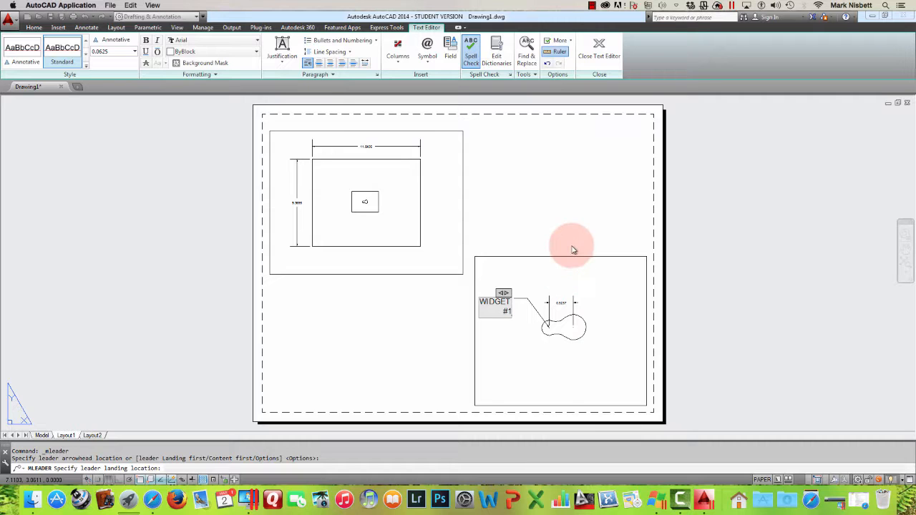
{"action": "left_click", "coordinate": [556, 239]}
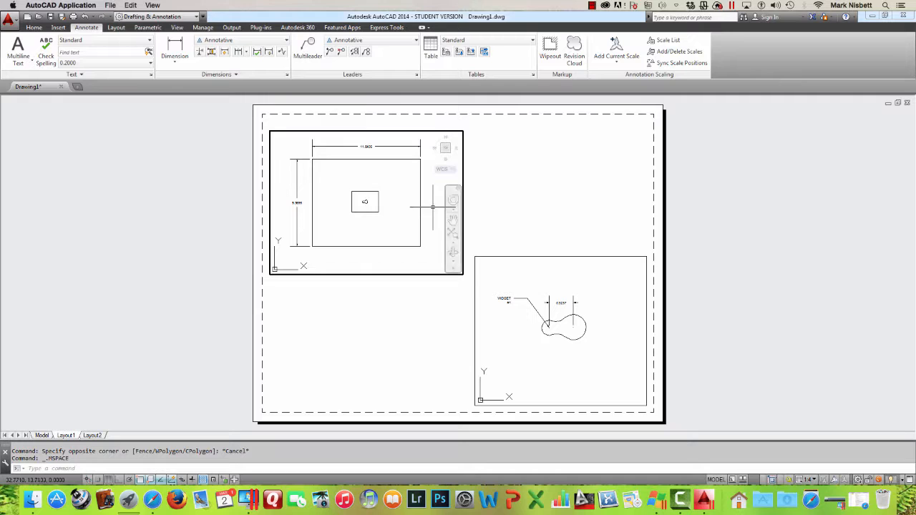
In the upper-left viewport, add a multileader from the keyhole to below the outer rectangle reading SEE DETAIL THIS SHEET, finishing in paper space
{"action": "left_click", "coordinate": [309, 45]}
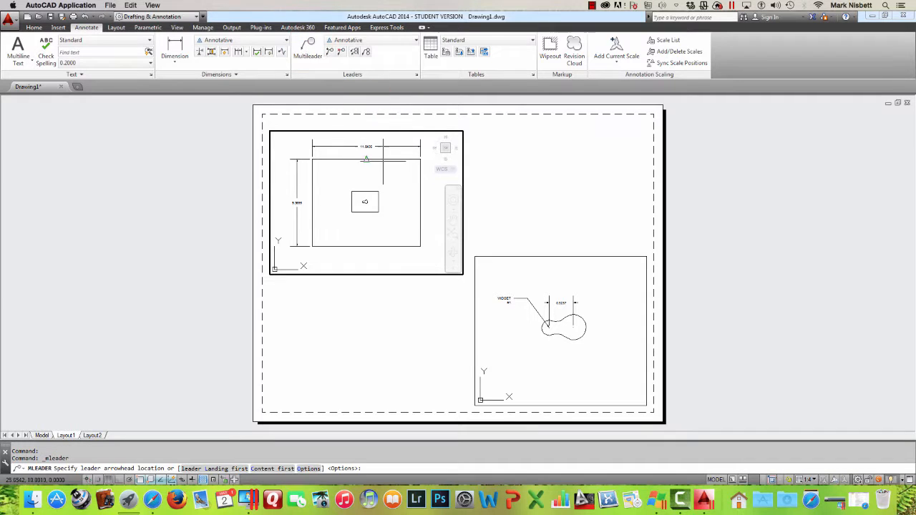
{"action": "left_click", "coordinate": [365, 202]}
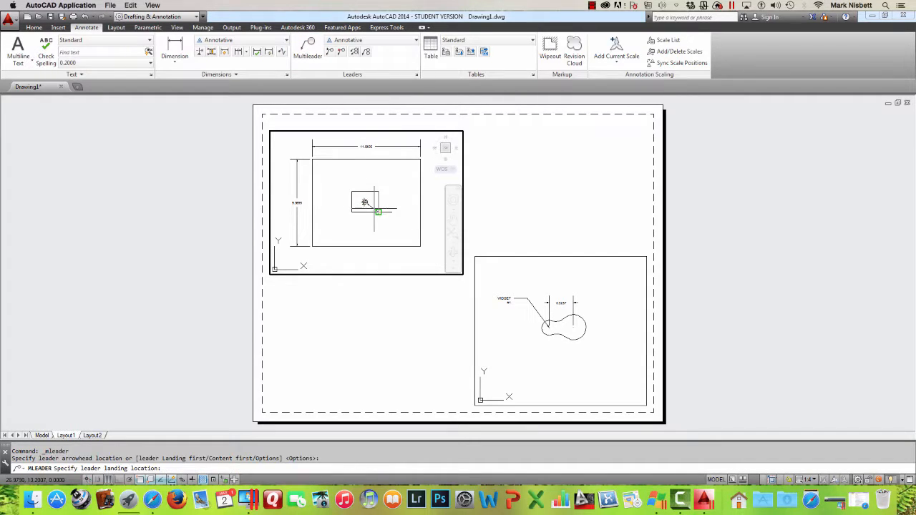
{"action": "left_click", "coordinate": [379, 254]}
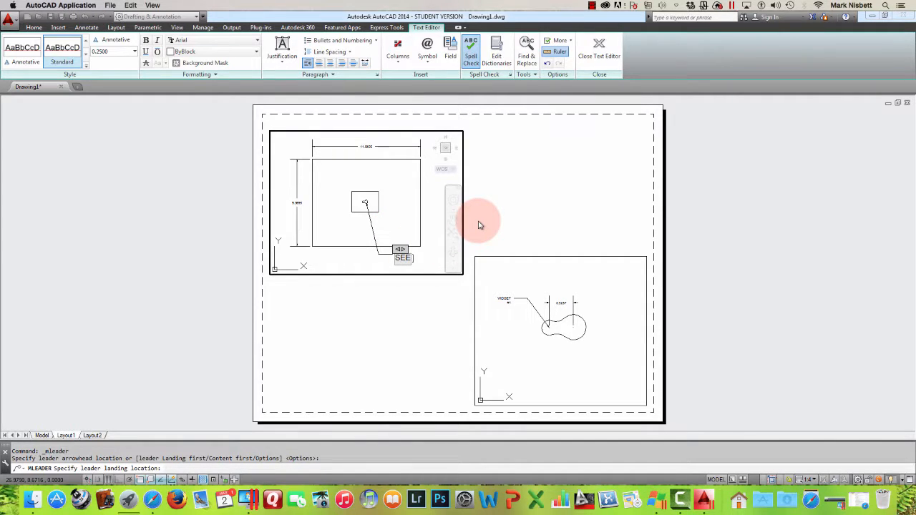
{"action": "key", "text": "Return"}
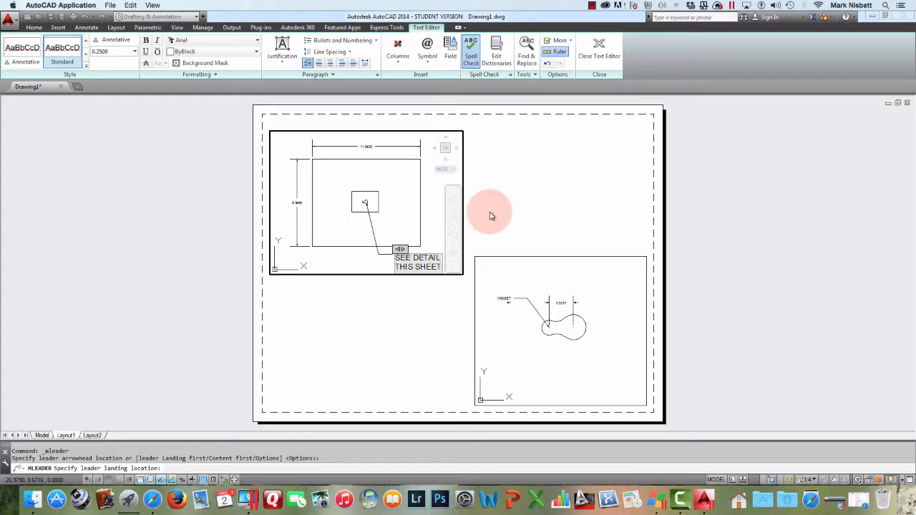
{"action": "left_click", "coordinate": [489, 214]}
{"action": "double_click", "coordinate": [427, 305]}
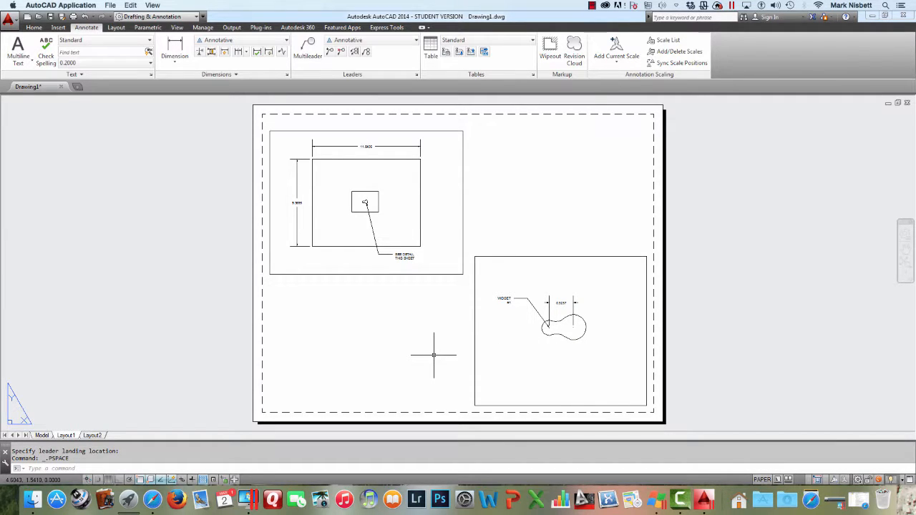
Switch to model space and set the annotation scale to 1:4
{"action": "left_click", "coordinate": [41, 434]}
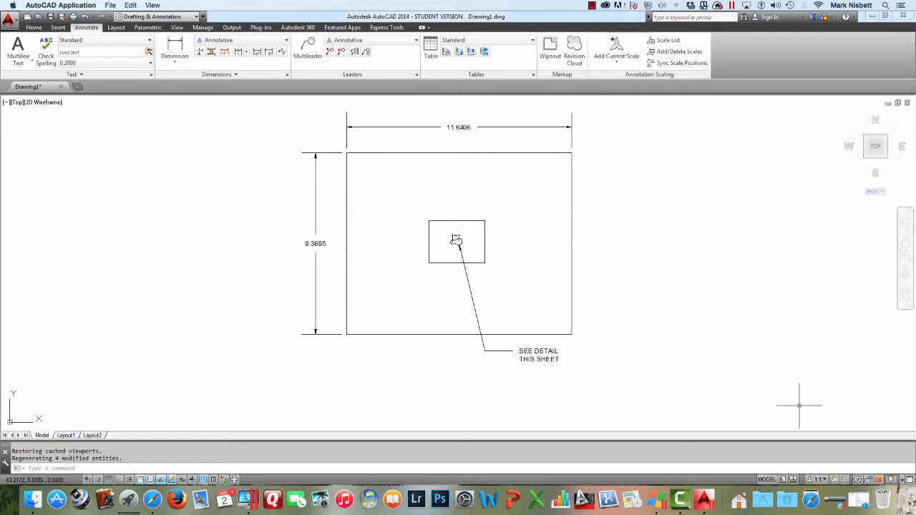
{"action": "left_click", "coordinate": [823, 481]}
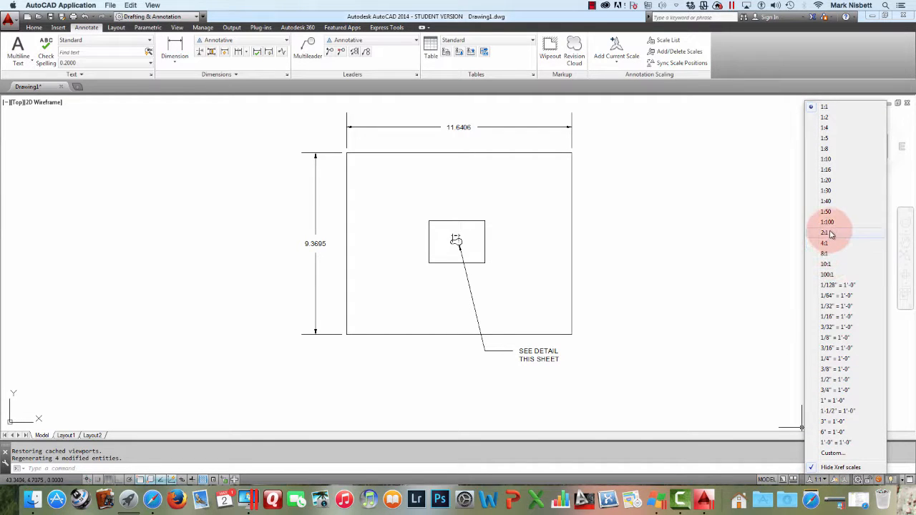
{"action": "left_click", "coordinate": [515, 249]}
{"action": "key", "text": "Escape"}
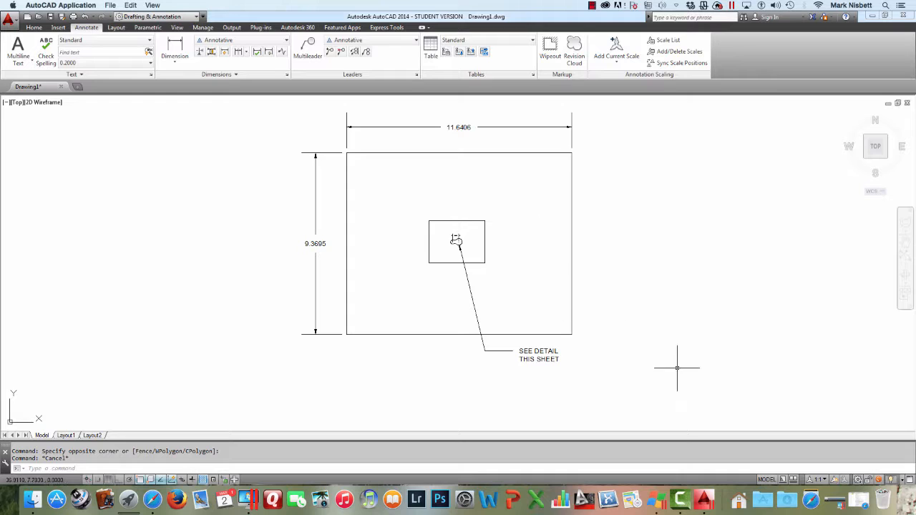
{"action": "left_click", "coordinate": [820, 479]}
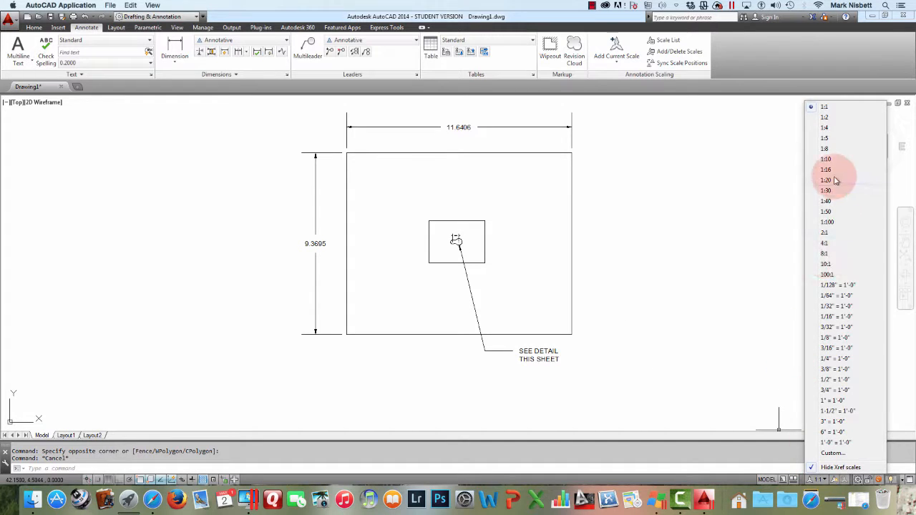
{"action": "left_click", "coordinate": [838, 179]}
{"action": "left_click", "coordinate": [819, 480]}
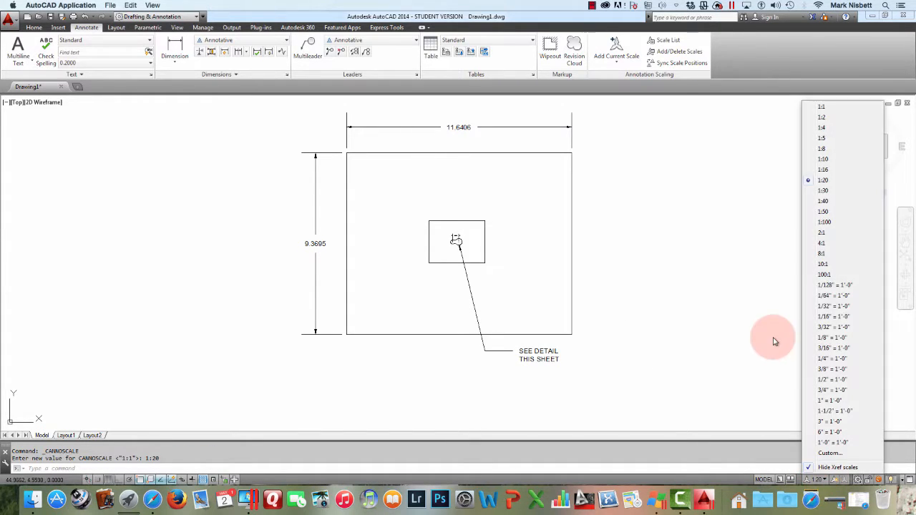
{"action": "left_click", "coordinate": [825, 127]}
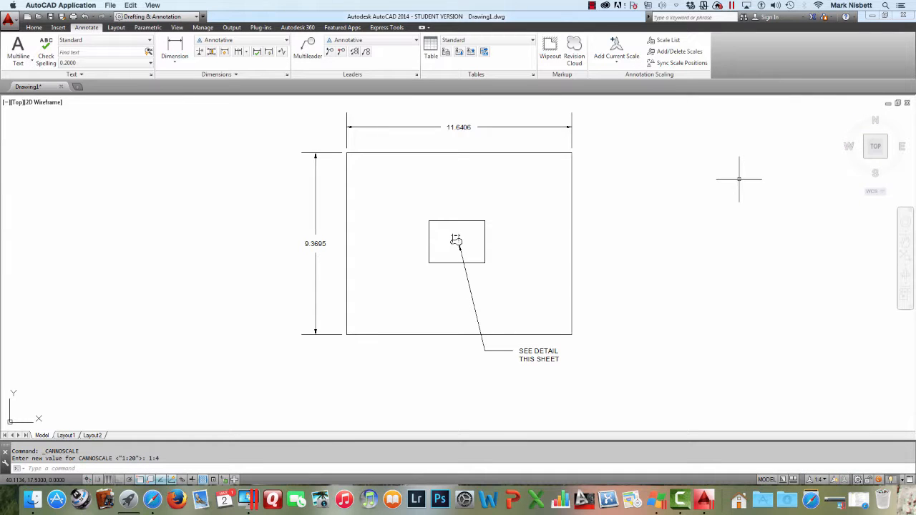
Add linear dimensions for the inner rectangle's width above it and its height along its left side
{"action": "left_click", "coordinate": [175, 48]}
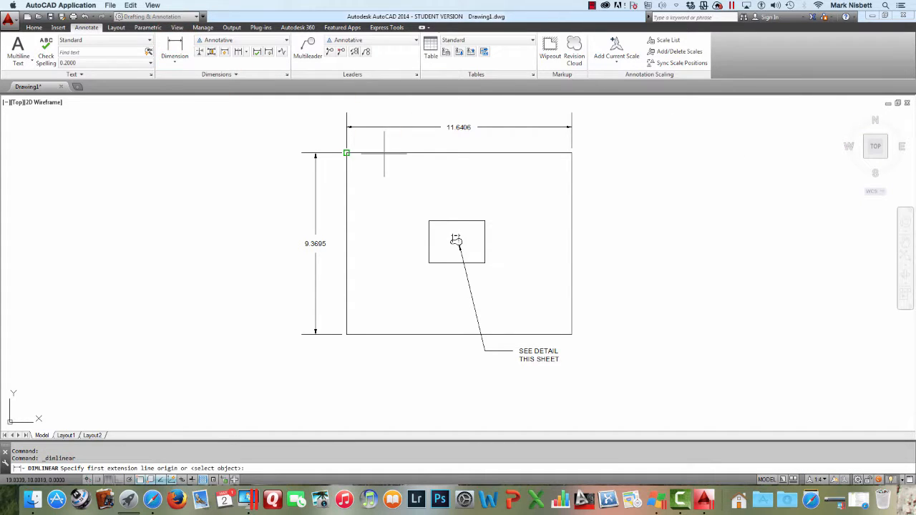
{"action": "left_click", "coordinate": [429, 222]}
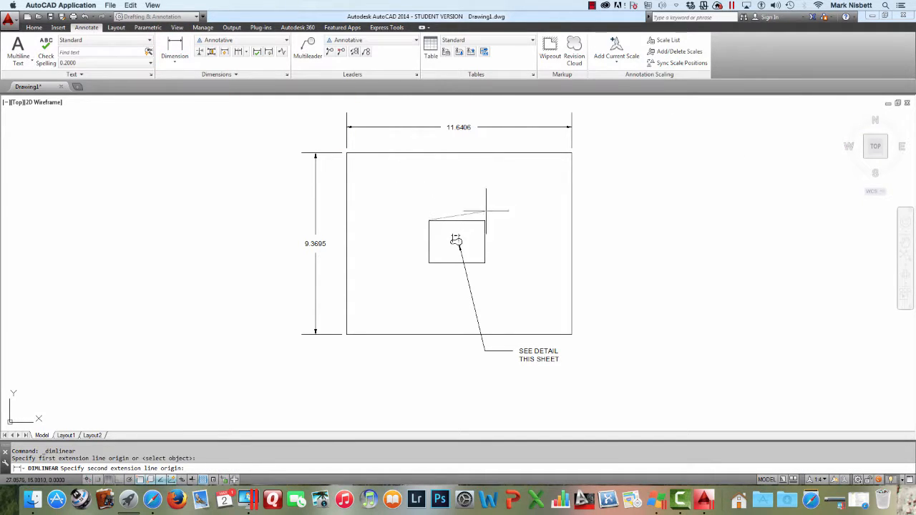
{"action": "left_click", "coordinate": [485, 221]}
{"action": "left_click", "coordinate": [449, 193]}
{"action": "key", "text": "Return"}
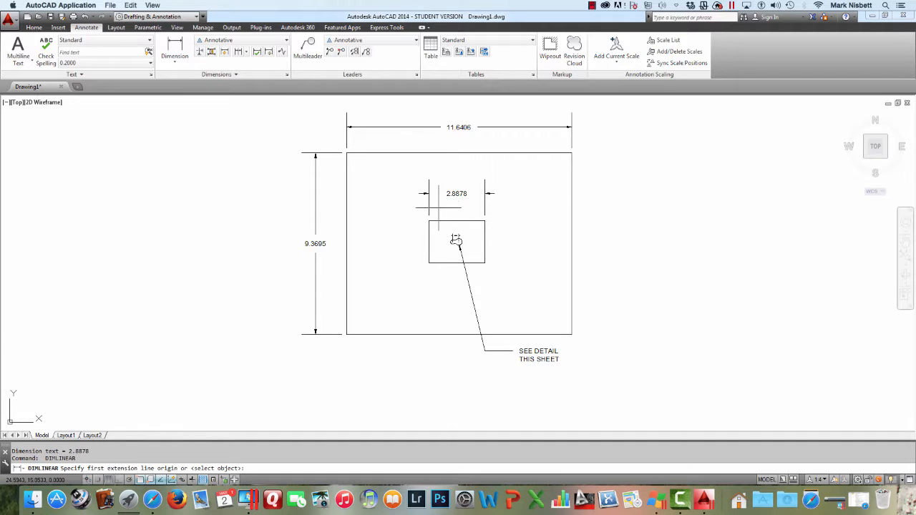
{"action": "left_click", "coordinate": [429, 221]}
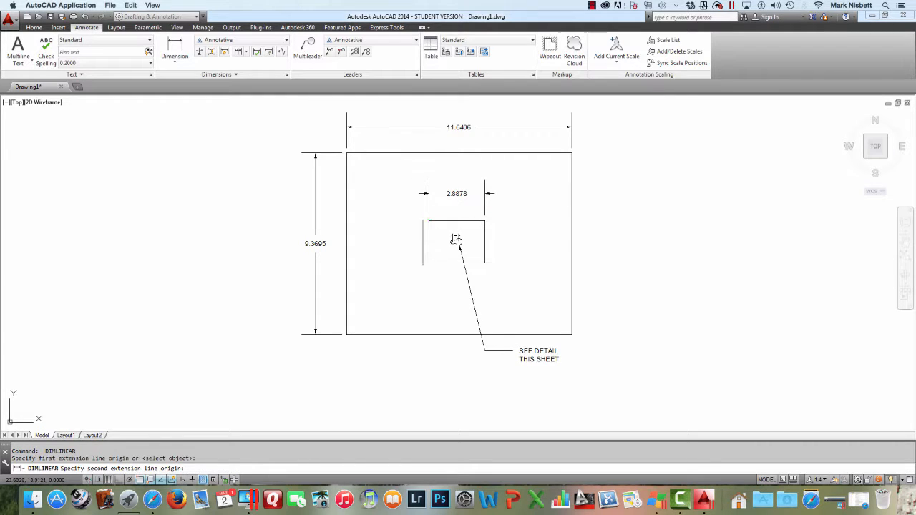
{"action": "left_click", "coordinate": [429, 263]}
{"action": "left_click", "coordinate": [411, 242]}
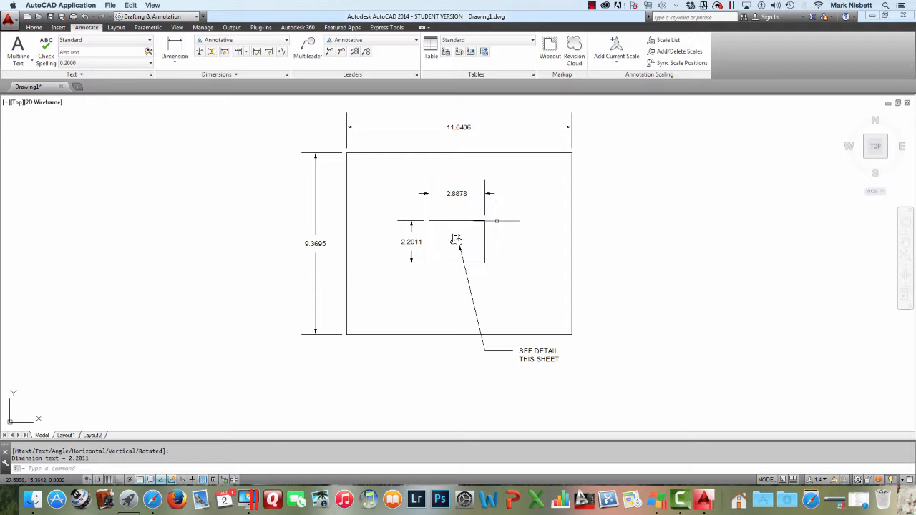
Set the annotation scale to 2:1 and add radius dimensions to the keyhole's large and small end arcs
{"action": "scroll", "coordinate": [456, 241], "scroll_direction": "up", "scroll_amount": 5}
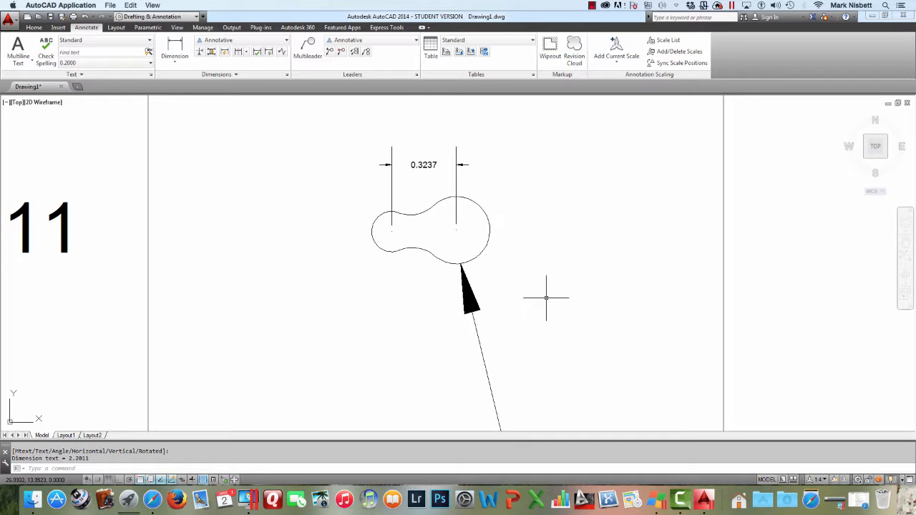
{"action": "left_click", "coordinate": [825, 478]}
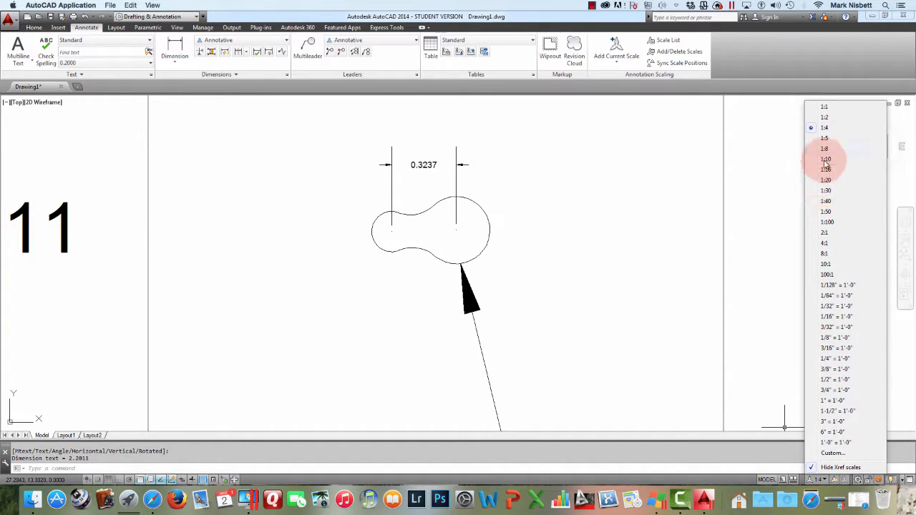
{"action": "left_click", "coordinate": [831, 234]}
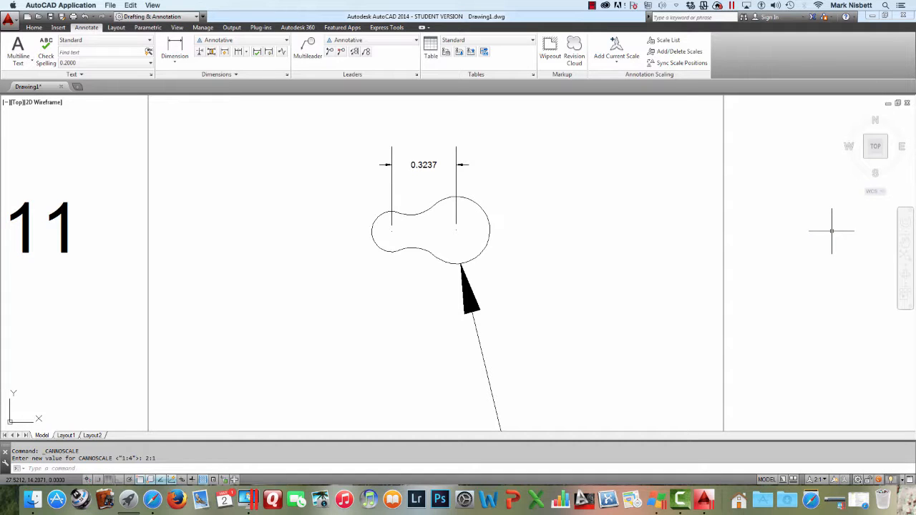
{"action": "left_click", "coordinate": [176, 61]}
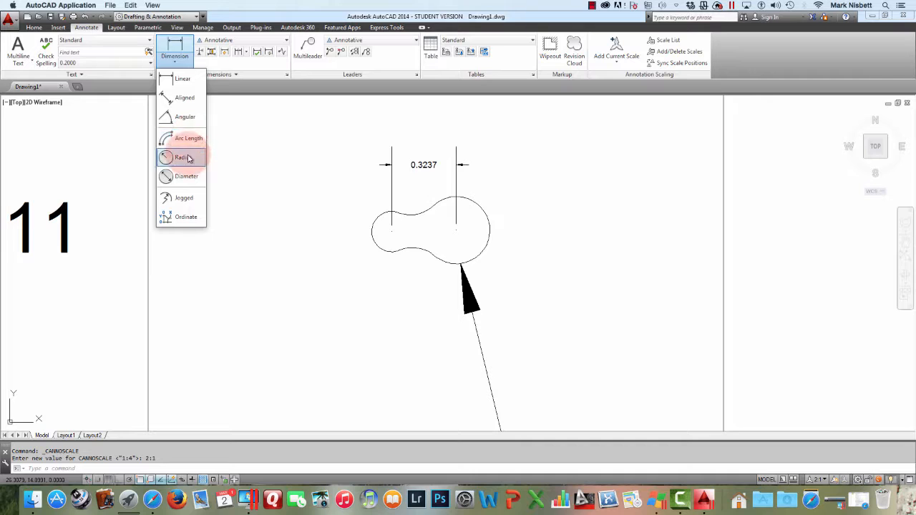
{"action": "left_click", "coordinate": [183, 154]}
{"action": "left_click", "coordinate": [491, 226]}
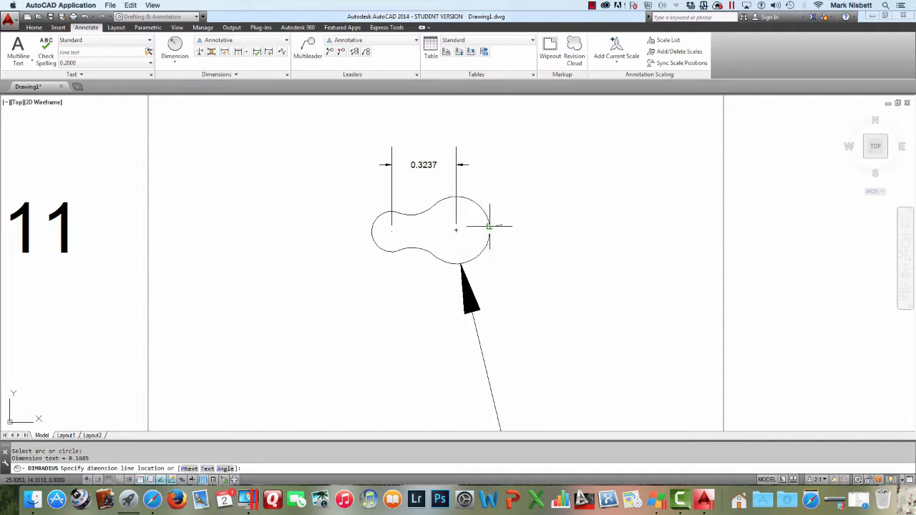
{"action": "left_click", "coordinate": [510, 193]}
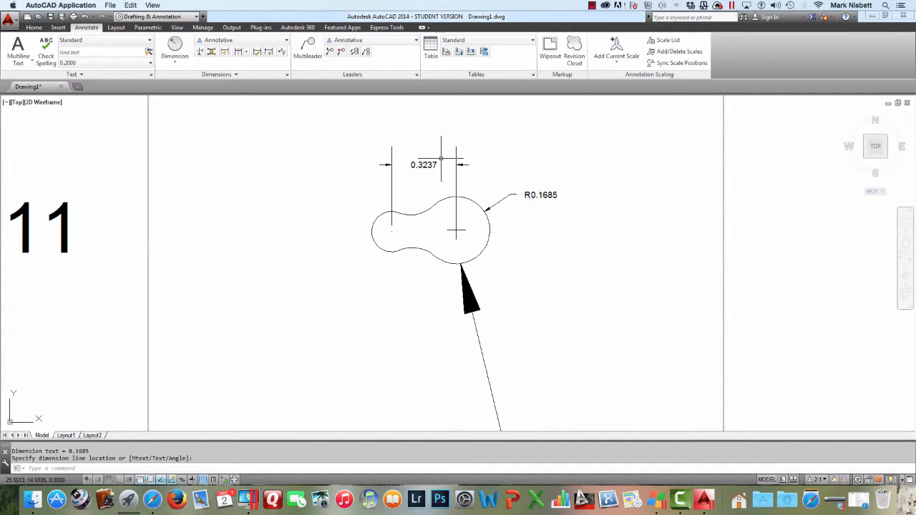
{"action": "key", "text": "Return"}
{"action": "left_click", "coordinate": [371, 230]}
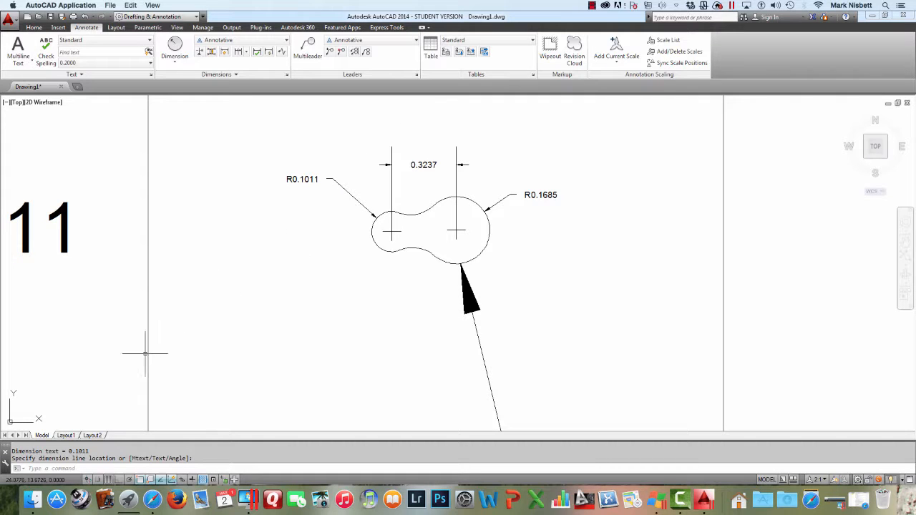
Check the new dimensions in Layout1, and back in model space show annotative objects for the current scale only
{"action": "left_click", "coordinate": [67, 435]}
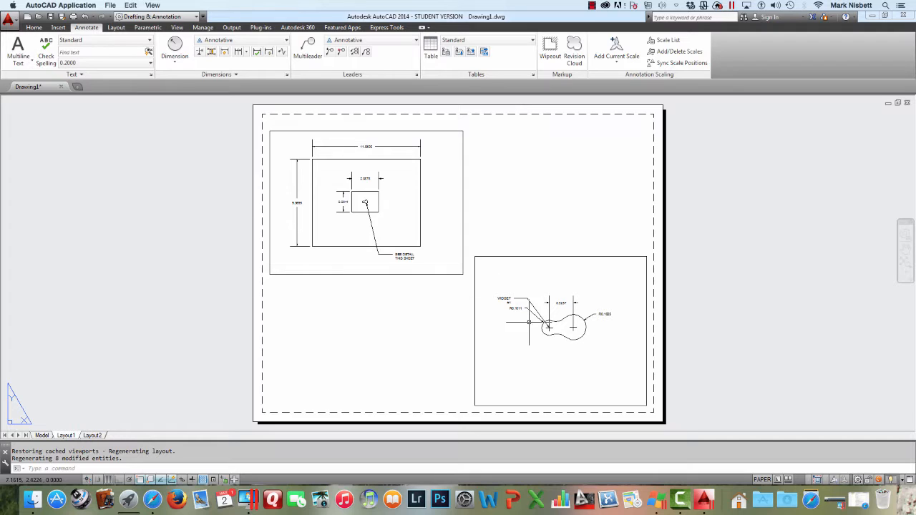
{"action": "left_click", "coordinate": [42, 435]}
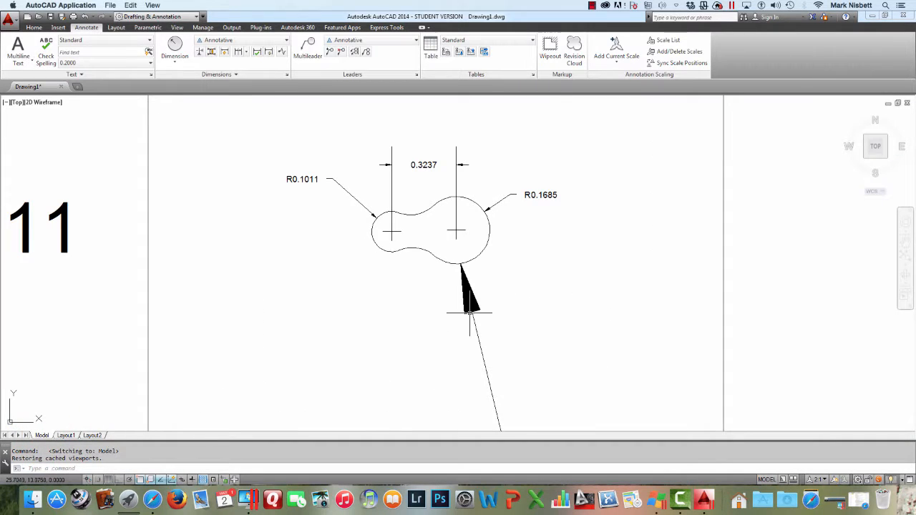
{"action": "scroll", "coordinate": [470, 318], "scroll_direction": "down", "scroll_amount": 4}
{"action": "scroll", "coordinate": [470, 319], "scroll_direction": "down", "scroll_amount": 4}
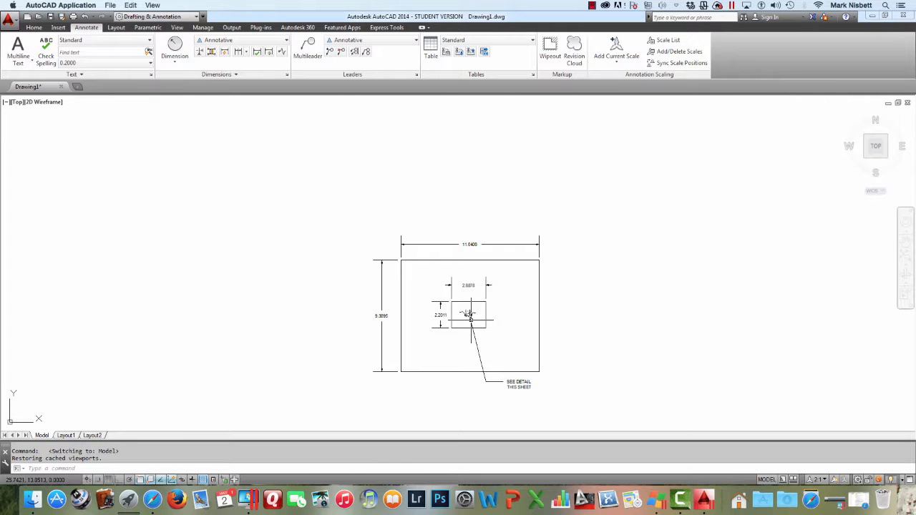
{"action": "scroll", "coordinate": [470, 318], "scroll_direction": "up", "scroll_amount": 2}
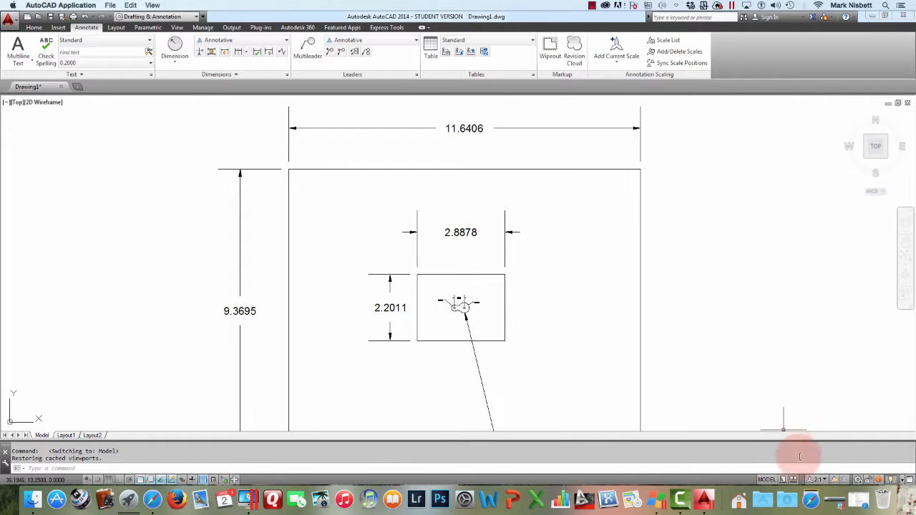
{"action": "left_click", "coordinate": [835, 484]}
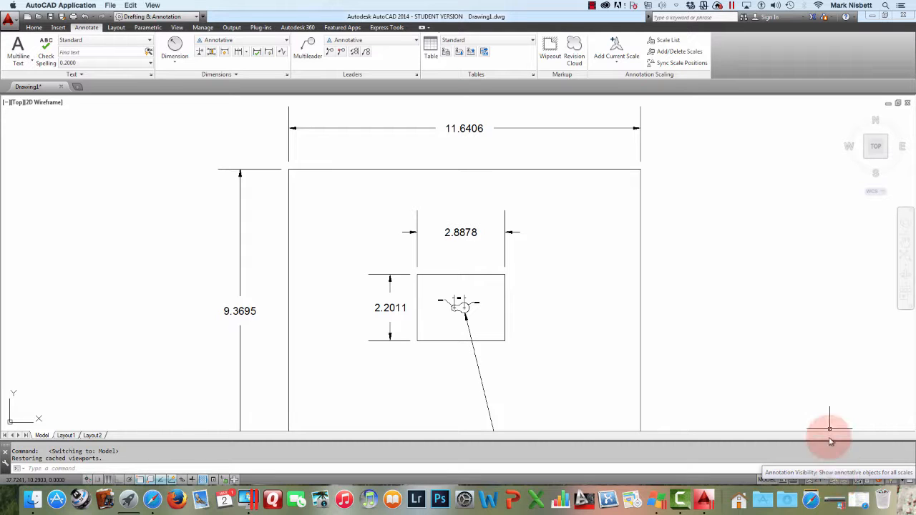
{"action": "left_click", "coordinate": [838, 485]}
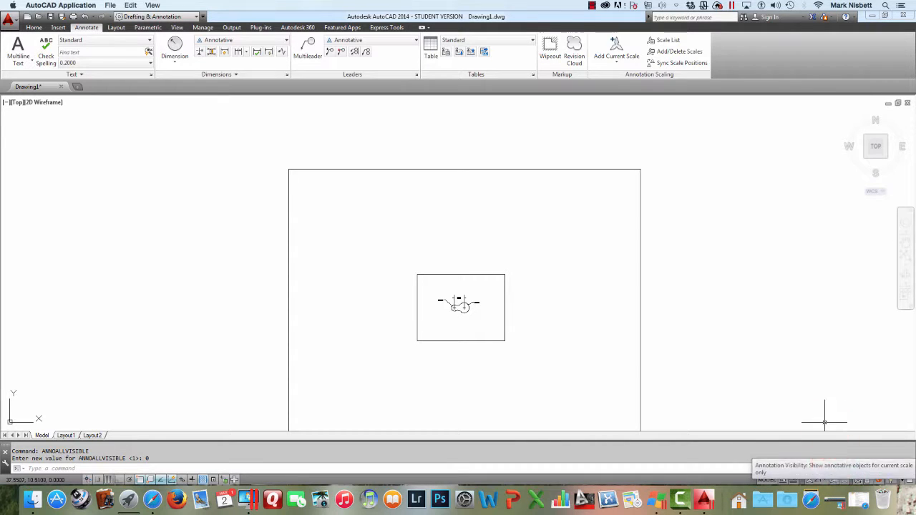
{"action": "left_click", "coordinate": [833, 481]}
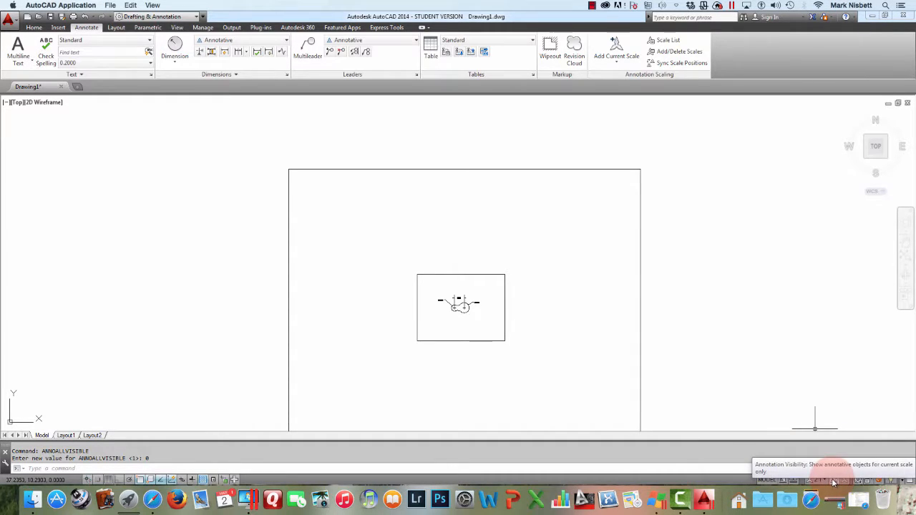
{"action": "middle_click_drag", "start_coordinate": [559, 273], "coordinate": [550, 224]}
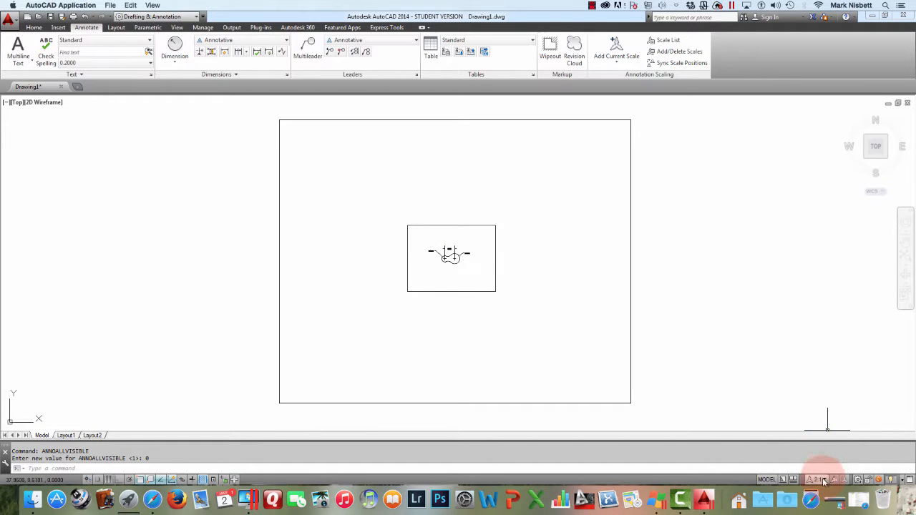
Set the model space annotation scale to 1:4 and return to Layout1
{"action": "left_click", "coordinate": [822, 480]}
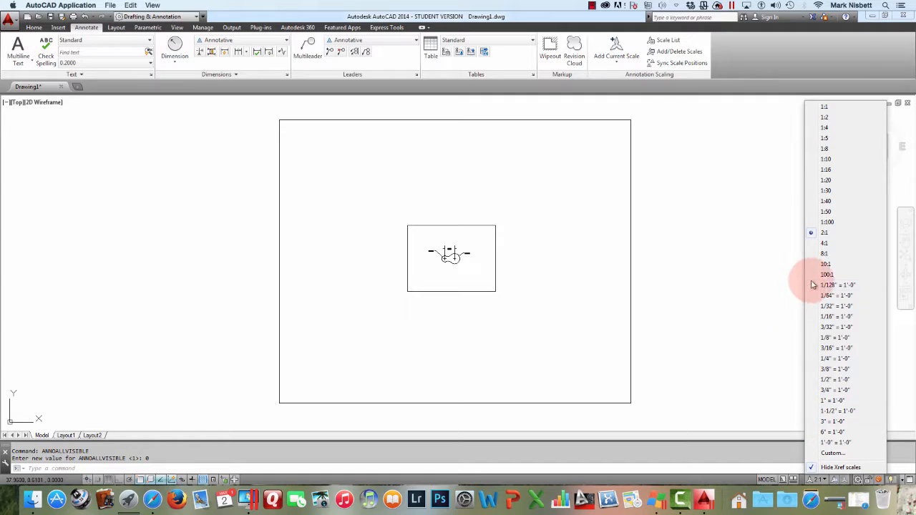
{"action": "left_click", "coordinate": [824, 127]}
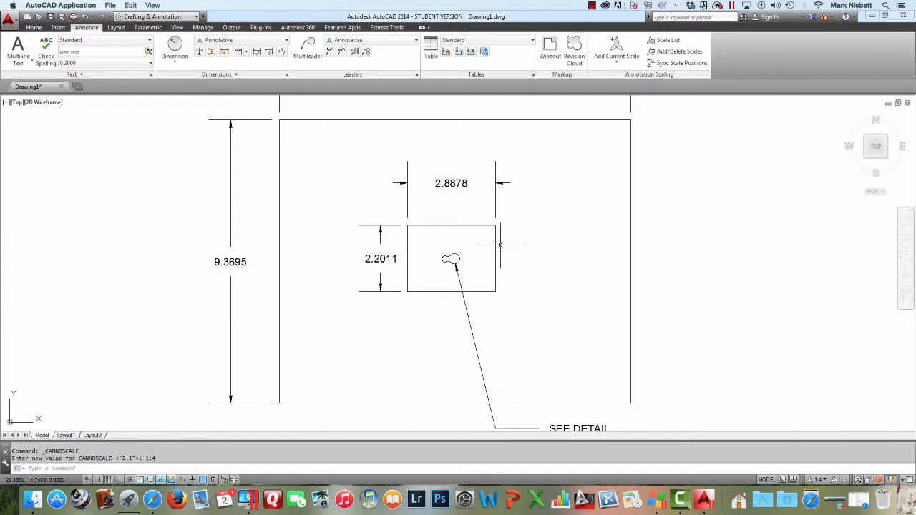
{"action": "scroll", "coordinate": [595, 255], "scroll_direction": "down", "scroll_amount": 2}
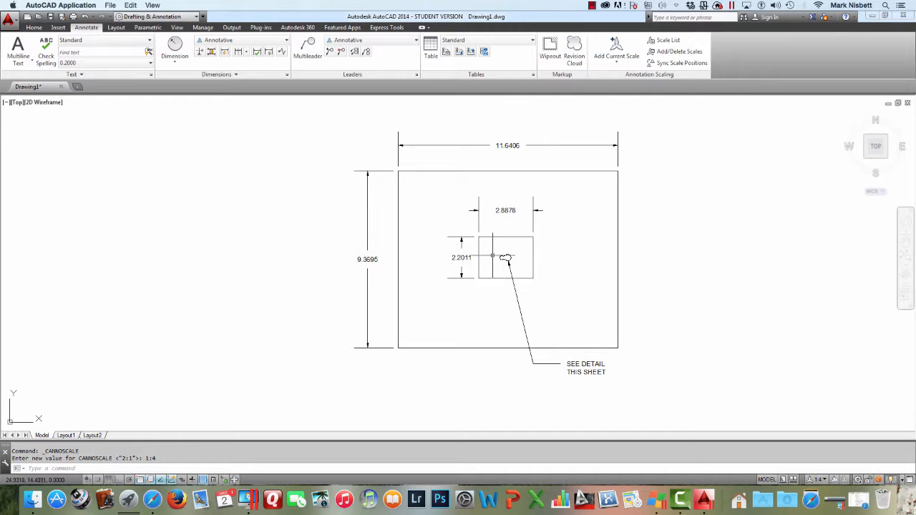
{"action": "left_click", "coordinate": [66, 436]}
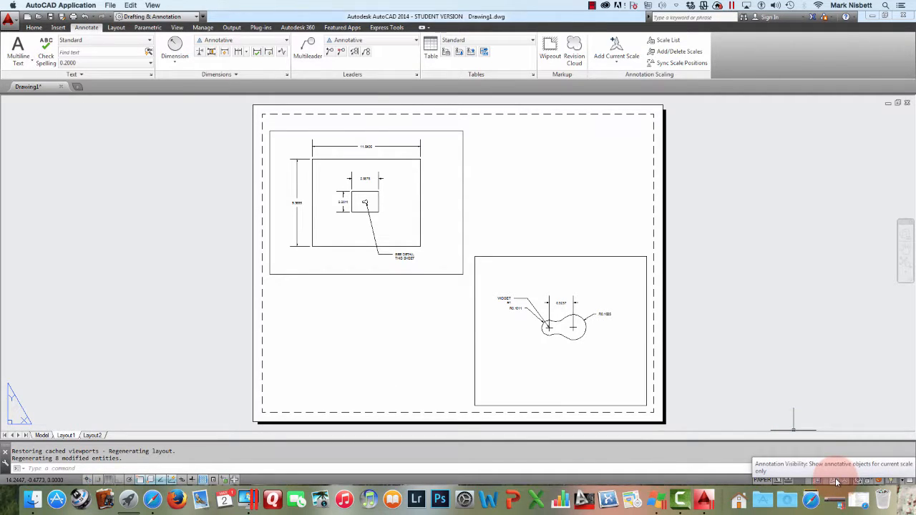
Toggle annotation visibility to all scales and back in Layout1, and activate the keyhole viewport before returning to paper space
{"action": "left_click", "coordinate": [836, 482]}
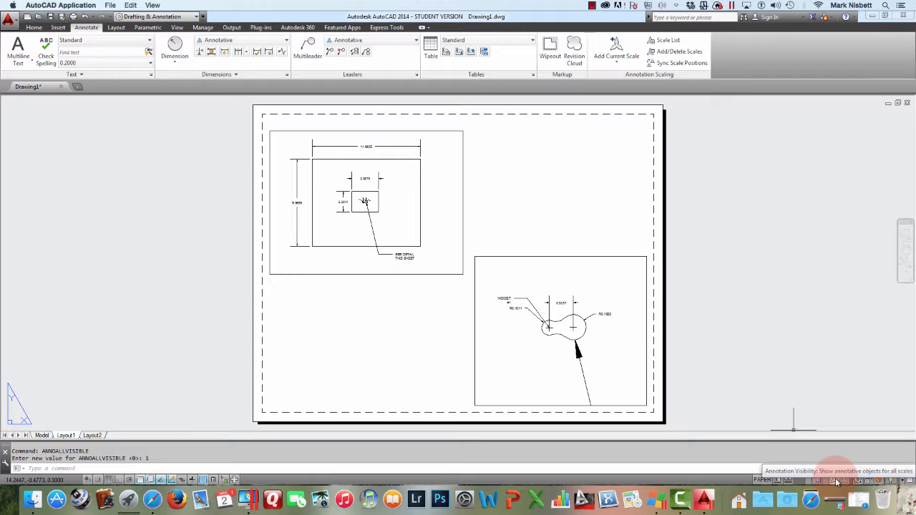
{"action": "left_click", "coordinate": [837, 482]}
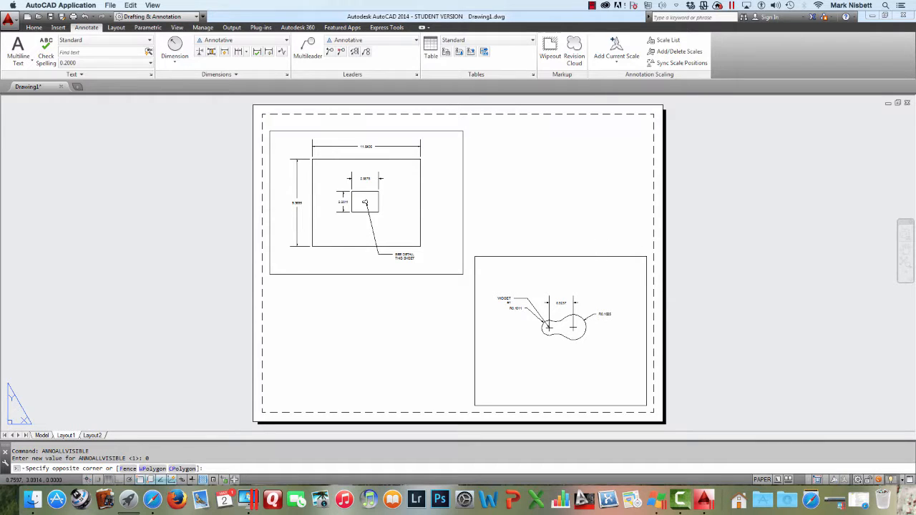
{"action": "double_click", "coordinate": [588, 267]}
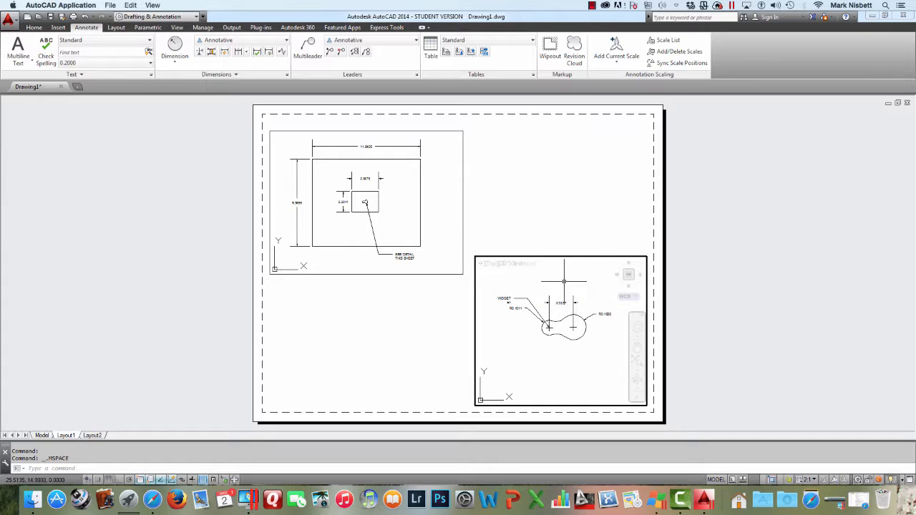
{"action": "left_click", "coordinate": [546, 232]}
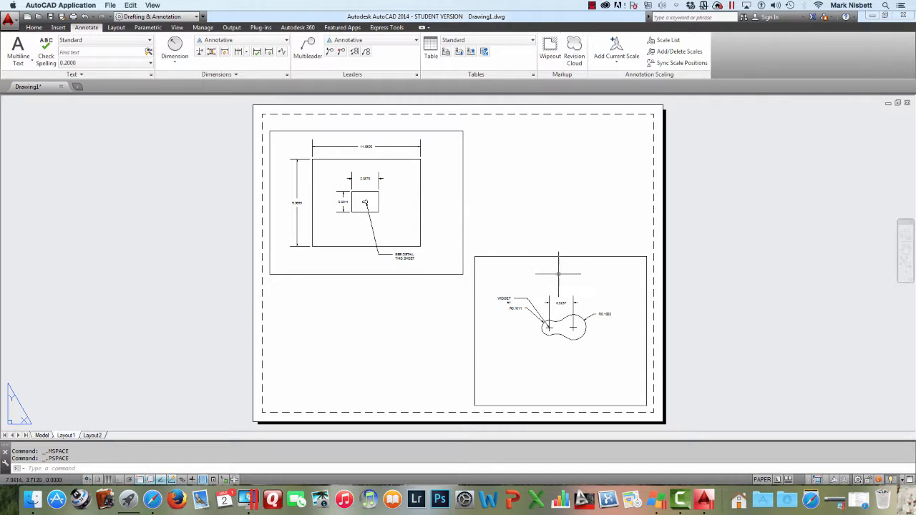
Add a paper space linear dimension between the keyhole's two arc centers, above the existing center distance dimension, and compare the two
{"action": "left_click", "coordinate": [182, 62]}
{"action": "left_click", "coordinate": [179, 69]}
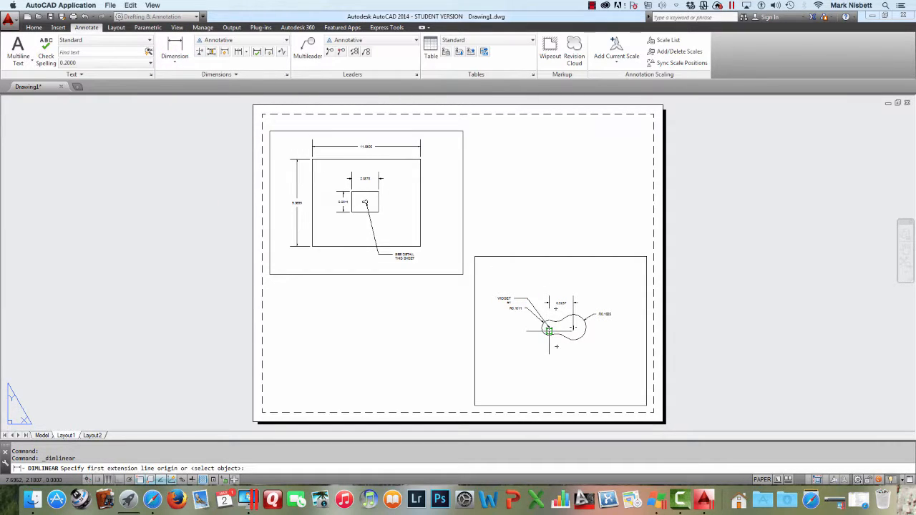
{"action": "left_click", "coordinate": [548, 326]}
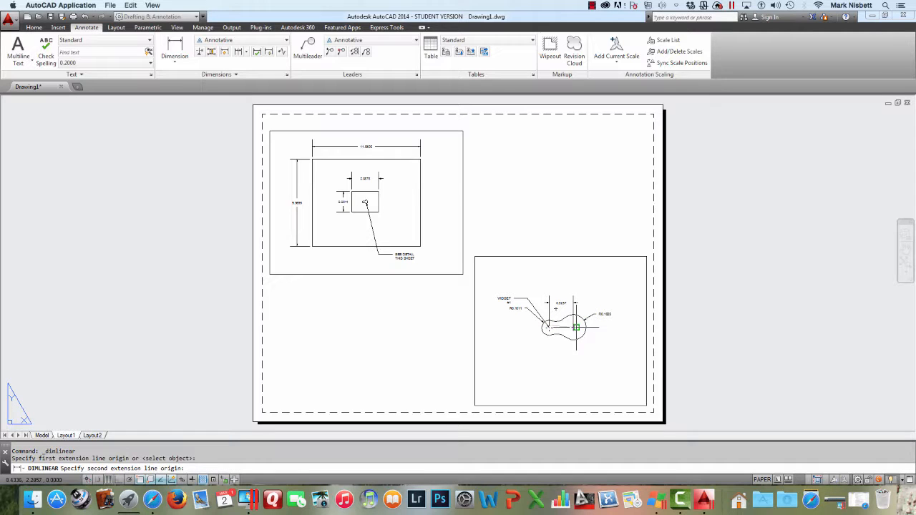
{"action": "left_click", "coordinate": [573, 327]}
{"action": "left_click", "coordinate": [569, 276]}
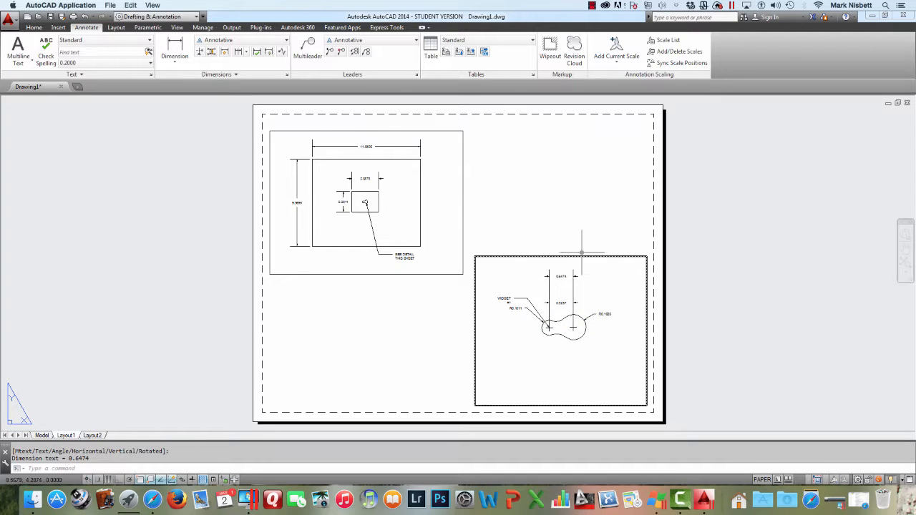
{"action": "scroll", "coordinate": [582, 306], "scroll_direction": "up", "scroll_amount": 6}
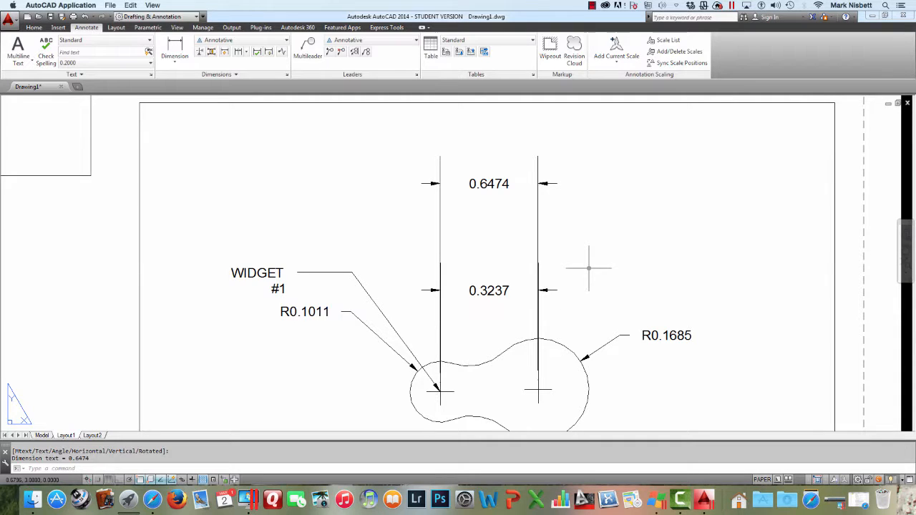
{"action": "scroll", "coordinate": [588, 268], "scroll_direction": "down", "scroll_amount": 6}
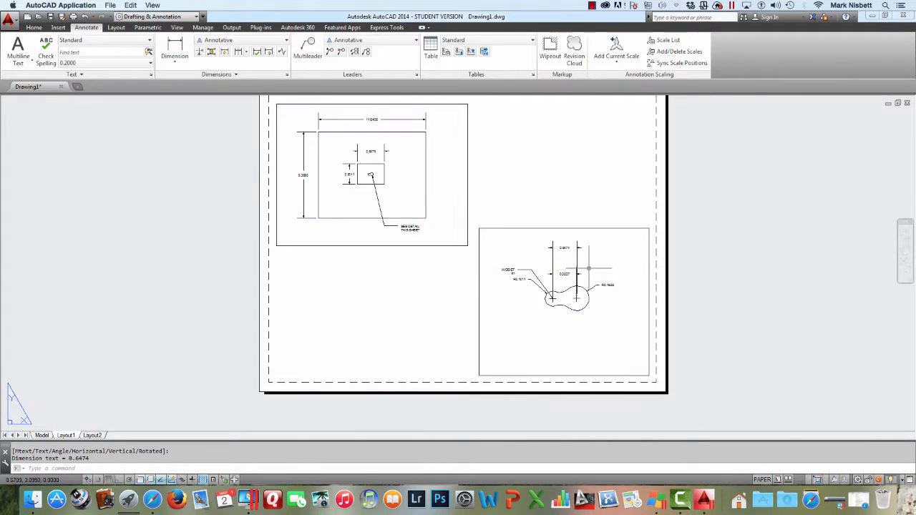
Delete the upper paper space linear dimension above the keyhole
{"action": "scroll", "coordinate": [588, 269], "scroll_direction": "up", "scroll_amount": 4}
{"action": "left_click", "coordinate": [553, 227]}
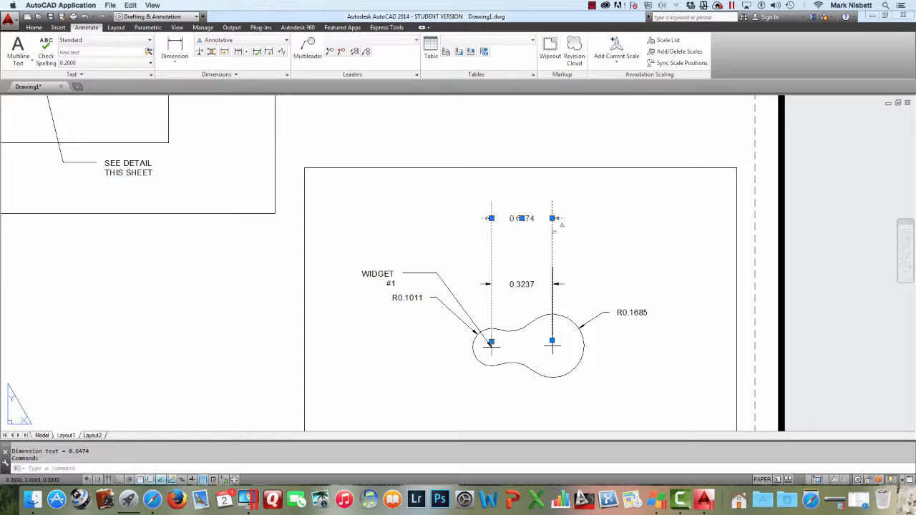
{"action": "key", "text": "Delete"}
{"action": "scroll", "coordinate": [558, 233], "scroll_direction": "down", "scroll_amount": 3}
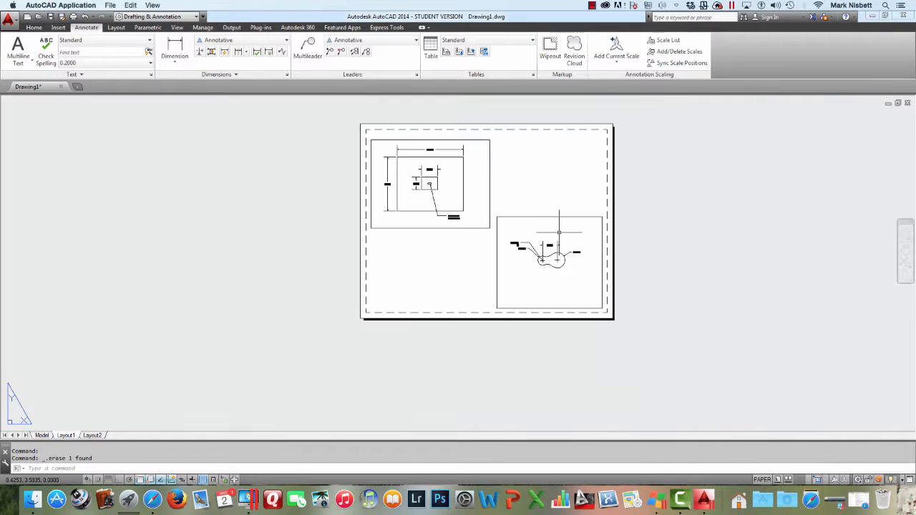
{"action": "middle_click_drag", "start_coordinate": [538, 226], "coordinate": [529, 280]}
{"action": "scroll", "coordinate": [530, 240], "scroll_direction": "up", "scroll_amount": 5}
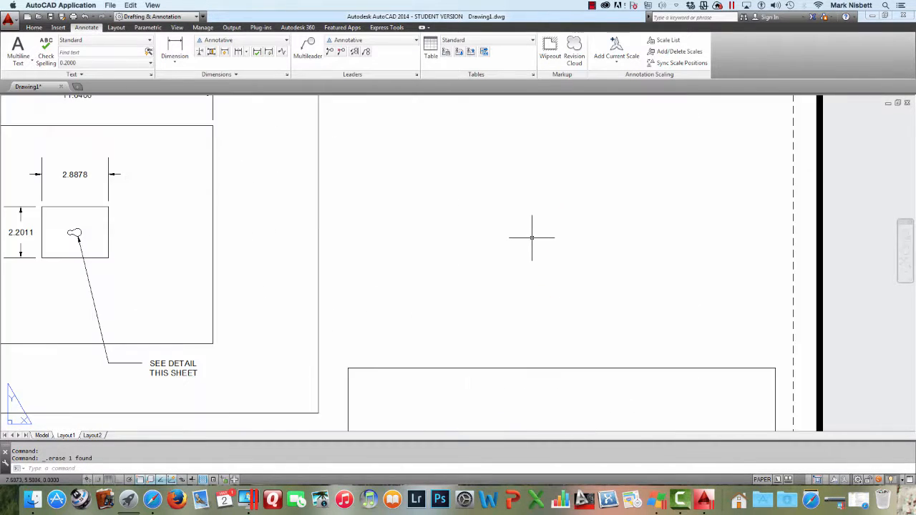
{"action": "scroll", "coordinate": [532, 239], "scroll_direction": "down", "scroll_amount": 5}
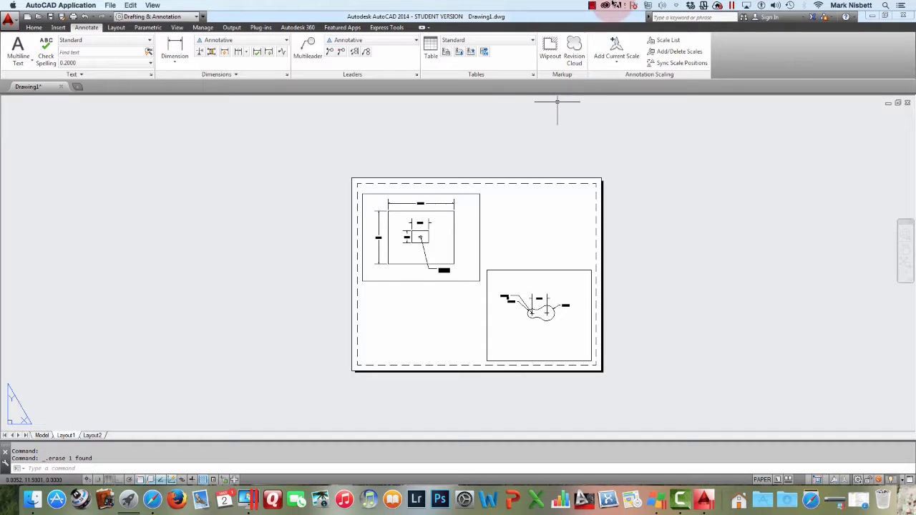